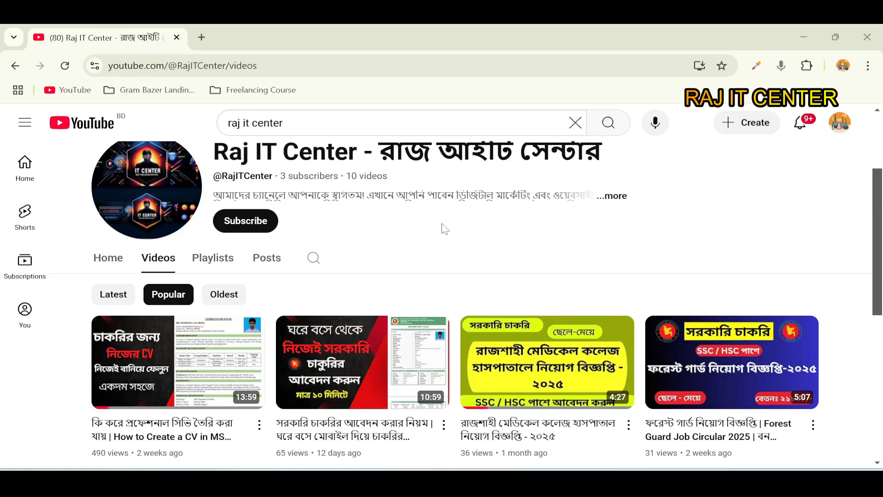
- Subscribe to the Raj IT Center channel and set its notifications to All
left_click(262, 224)
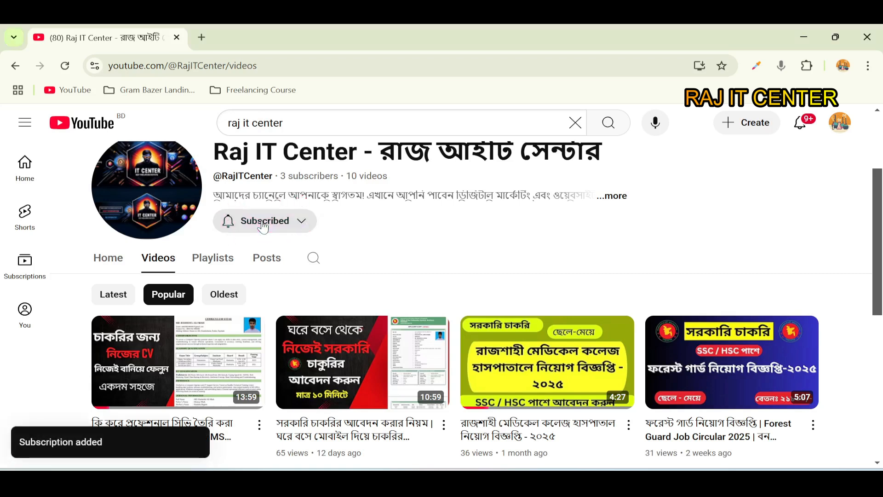
left_click(263, 224)
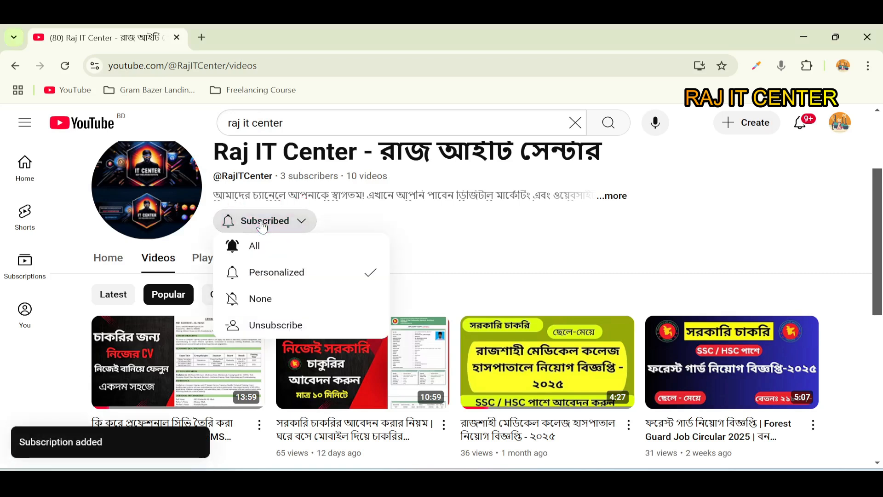
left_click(271, 252)
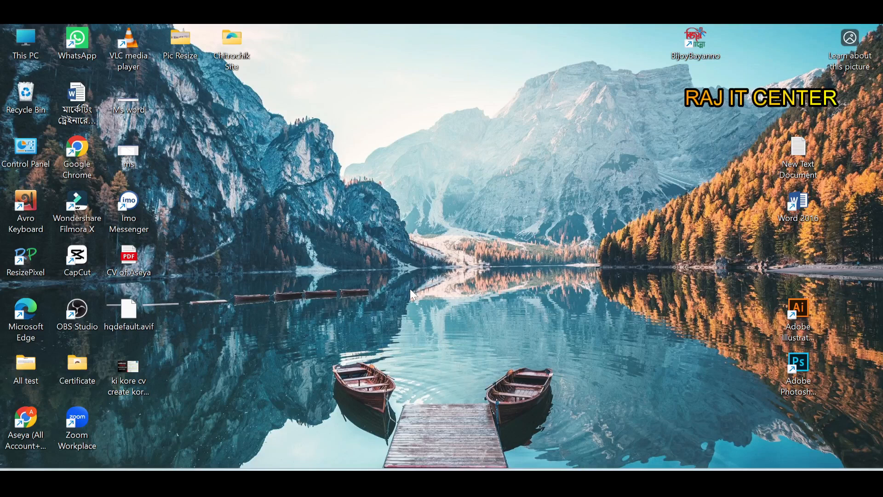
- Switch to Word 2016 and paste the Lorem Ipsum paragraph into a new blank document
double_click(798, 204)
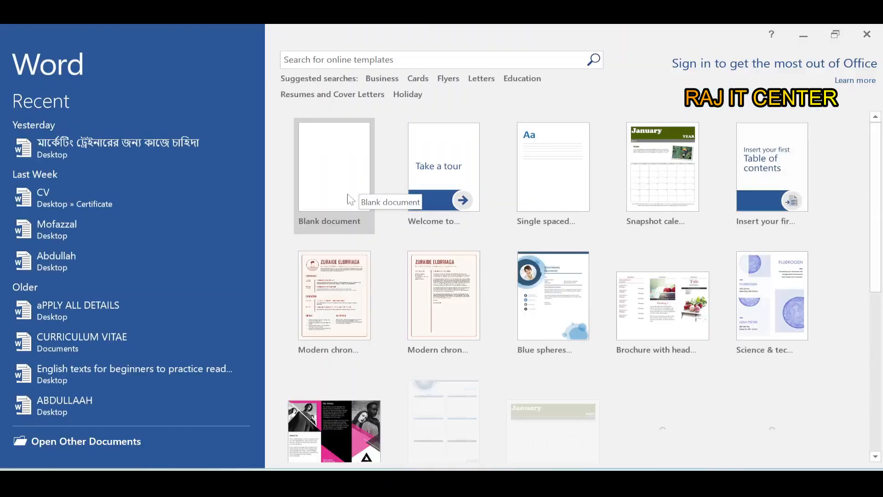
left_click(588, 385)
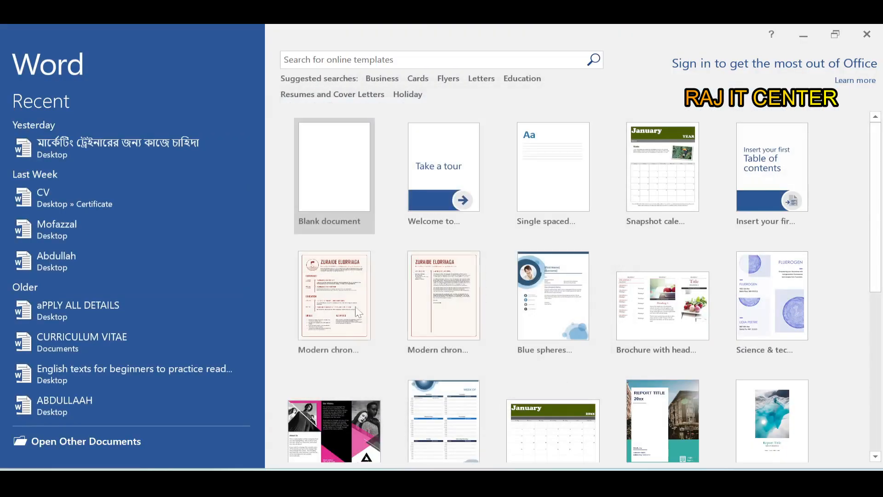
left_click(326, 177)
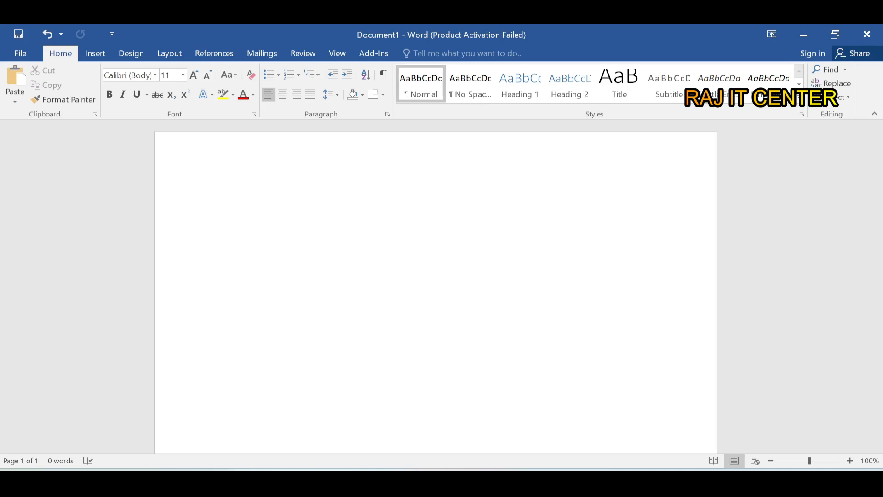
type("Lorem Ipsum is simply dummy text of the printing and typesetting industry. Lorem Ipsum has been the industry's standard dummy text ever since the 1500s, when an unknown printer took a galley of type")
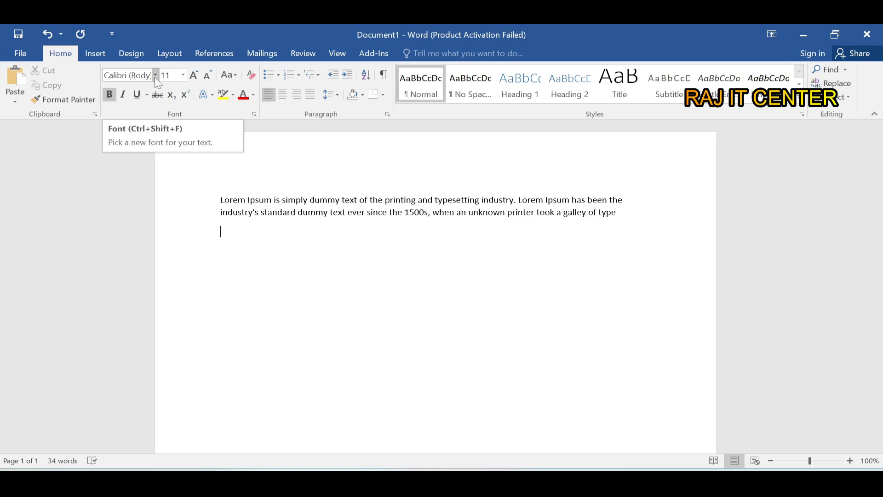
- Change the font of the whole Lorem Ipsum paragraph to Algerian
left_click_drag(616, 213, 203, 206)
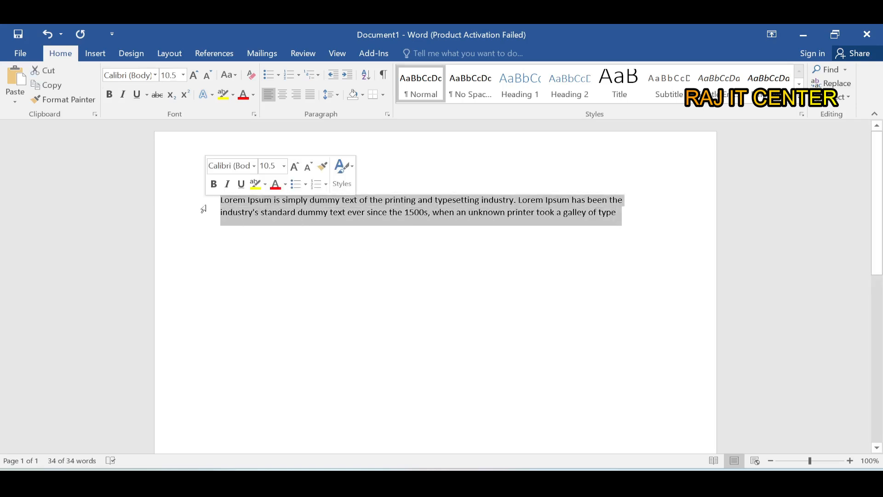
left_click(155, 75)
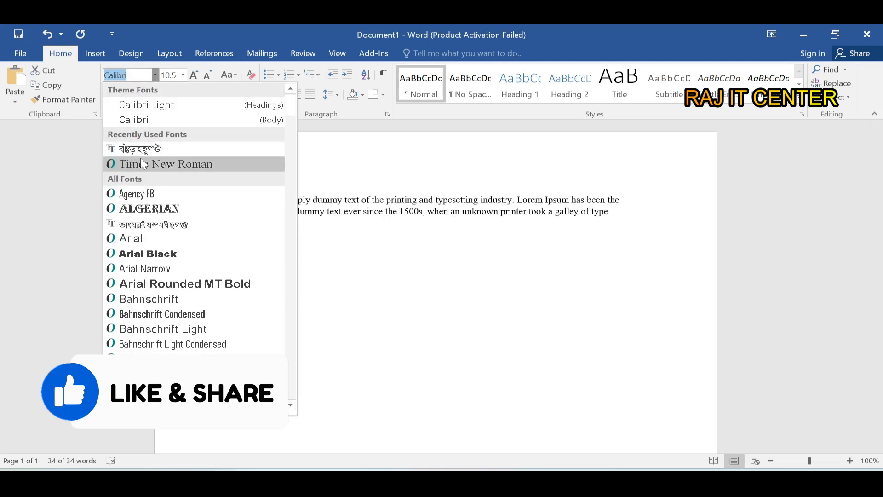
left_click(143, 210)
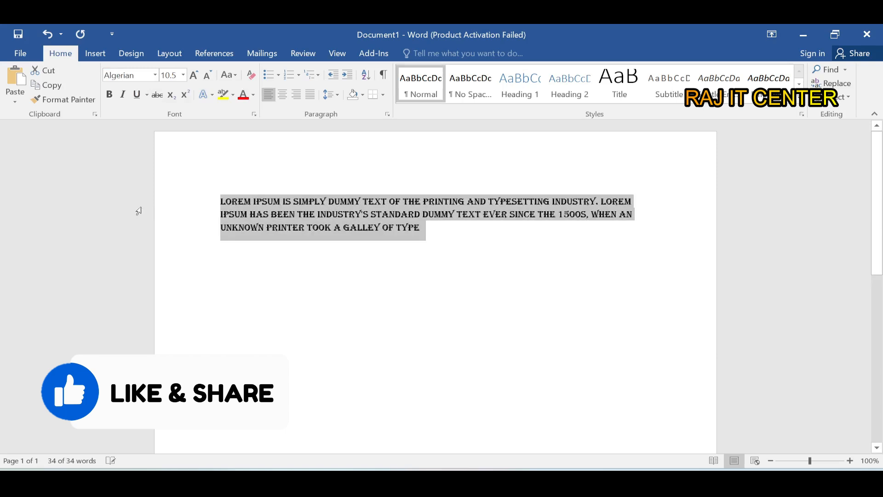
left_click(377, 214)
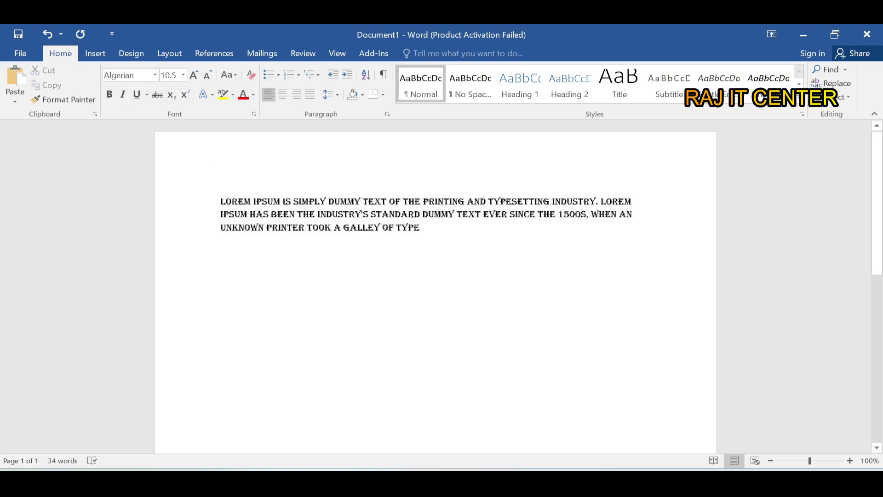
- Change the font of the whole Lorem Ipsum paragraph to Arial Black
left_click_drag(425, 230, 221, 201)
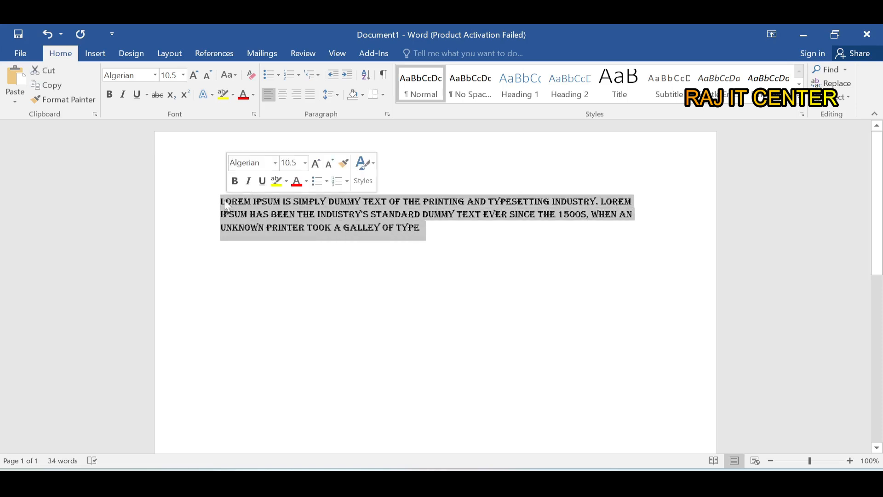
left_click(155, 74)
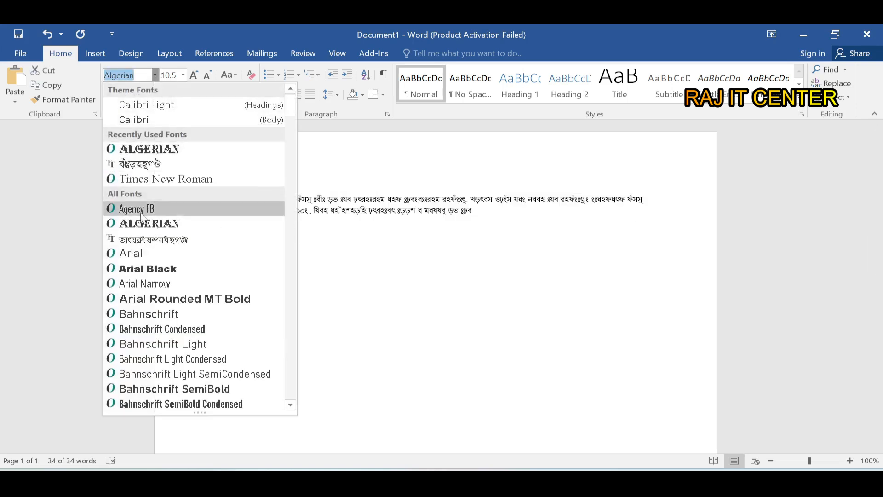
left_click(142, 269)
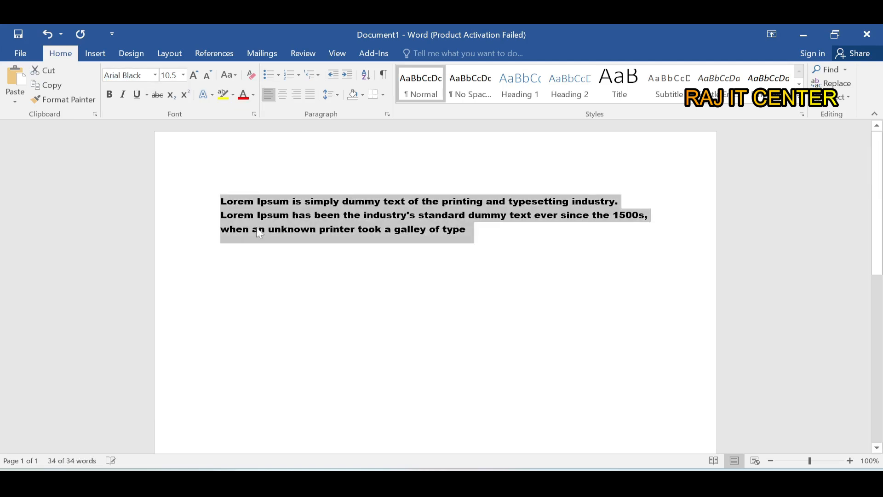
left_click(344, 230)
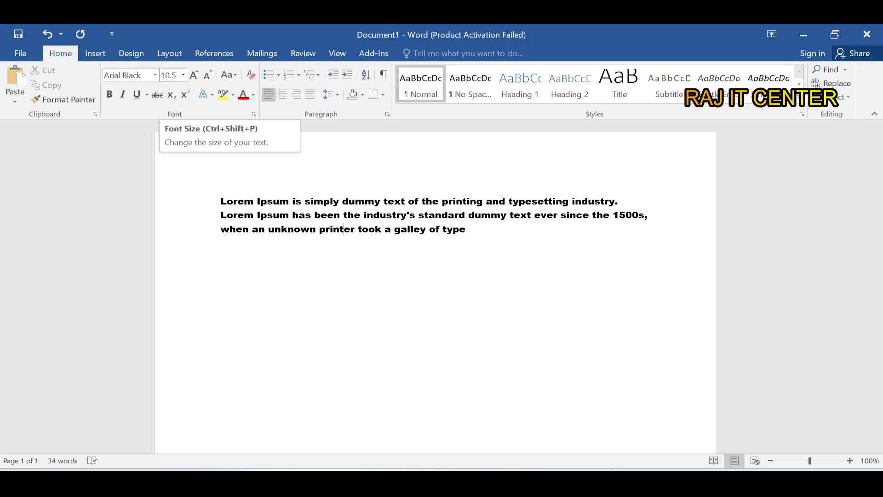
- Set the font size of all the text in the document to 10
left_click(334, 215)
key("ctrl+a")
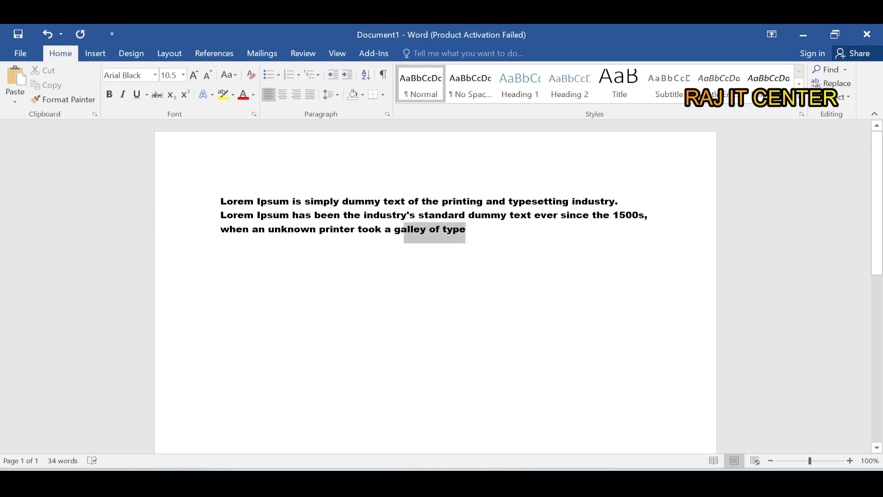
left_click(183, 75)
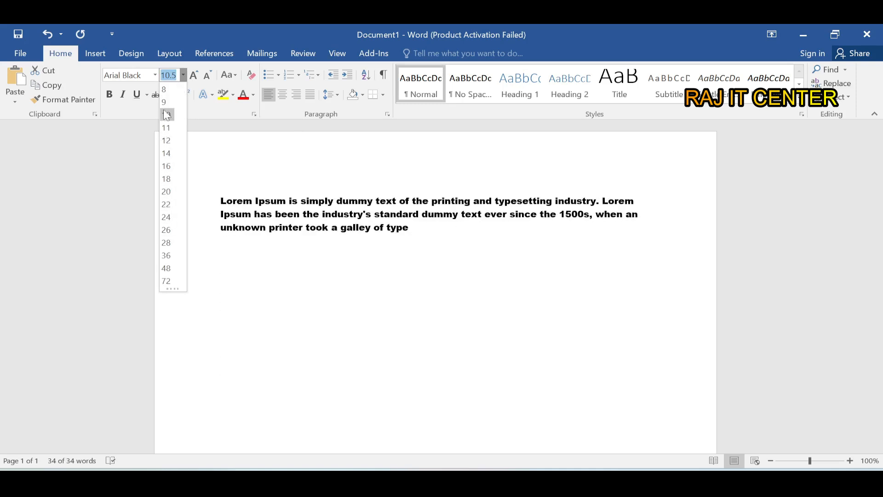
left_click(166, 115)
left_click(366, 213)
- Increase the paragraph's font size in increments to 12 and decrease it in increments to 9
left_click_drag(409, 228, 220, 197)
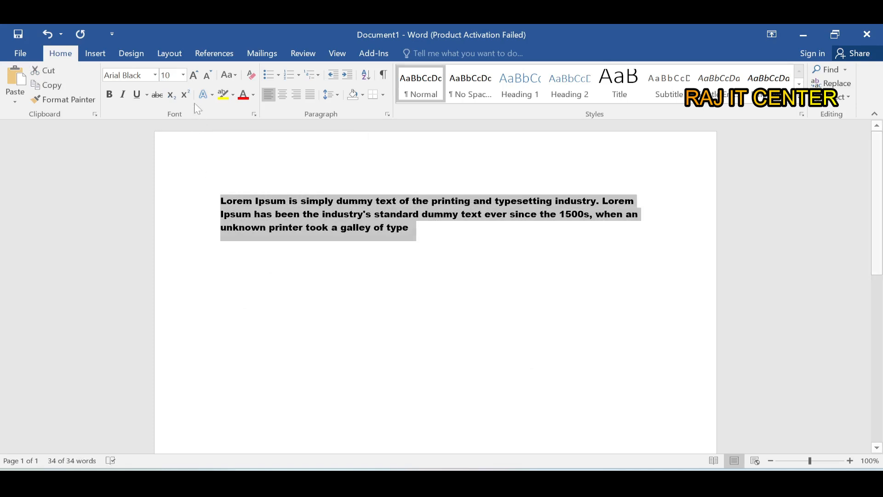
left_click(195, 75)
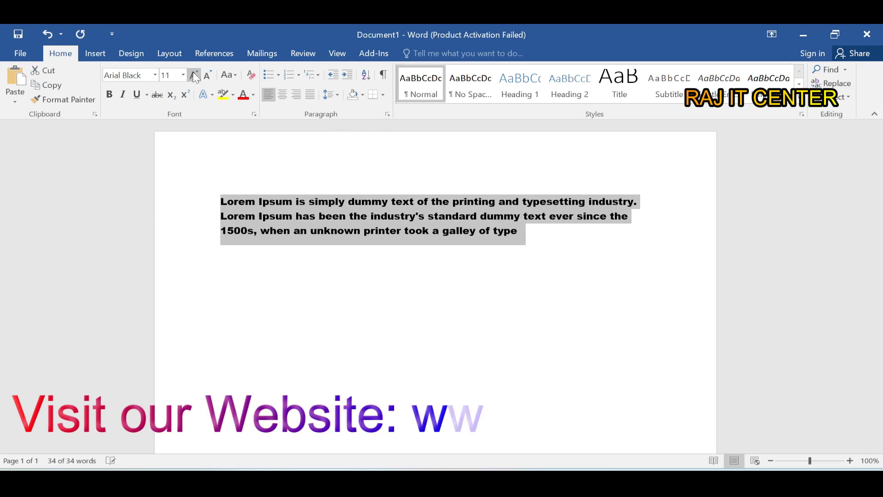
left_click(195, 75)
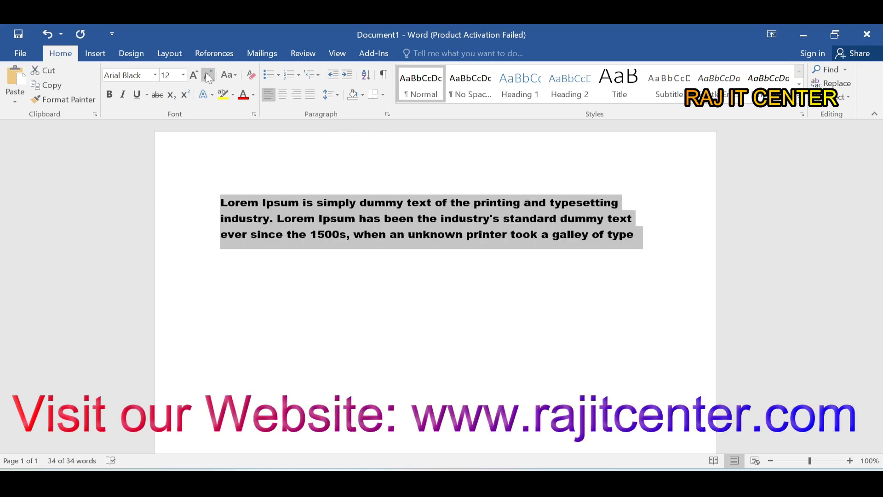
left_click(207, 73)
left_click(207, 73)
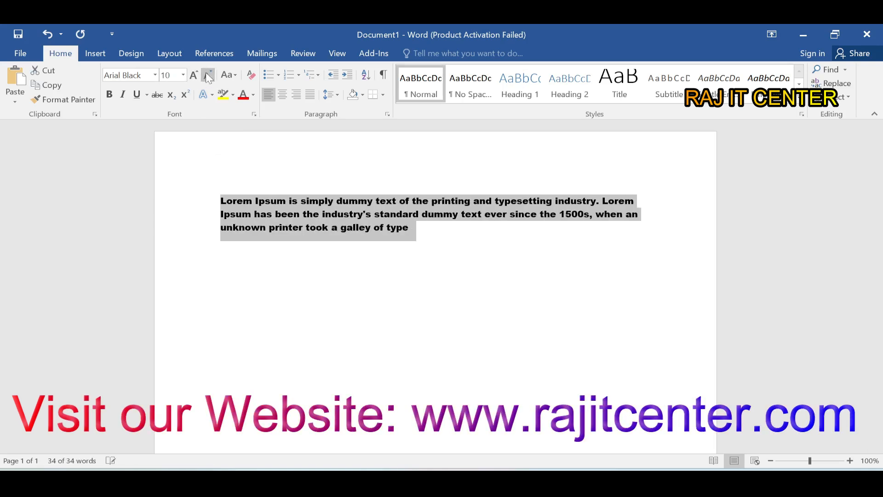
left_click(207, 75)
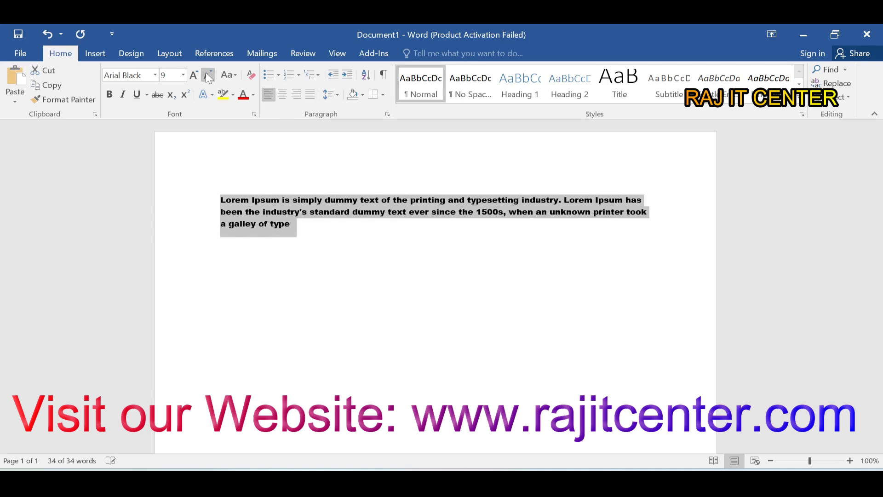
left_click(327, 239)
- Convert the whole paragraph to UPPERCASE and from there to lowercase
left_click_drag(294, 226, 221, 201)
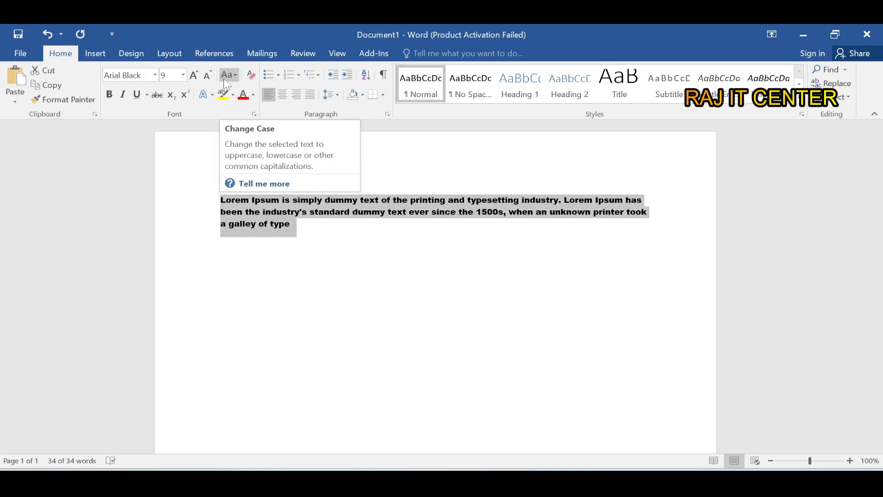
left_click(224, 78)
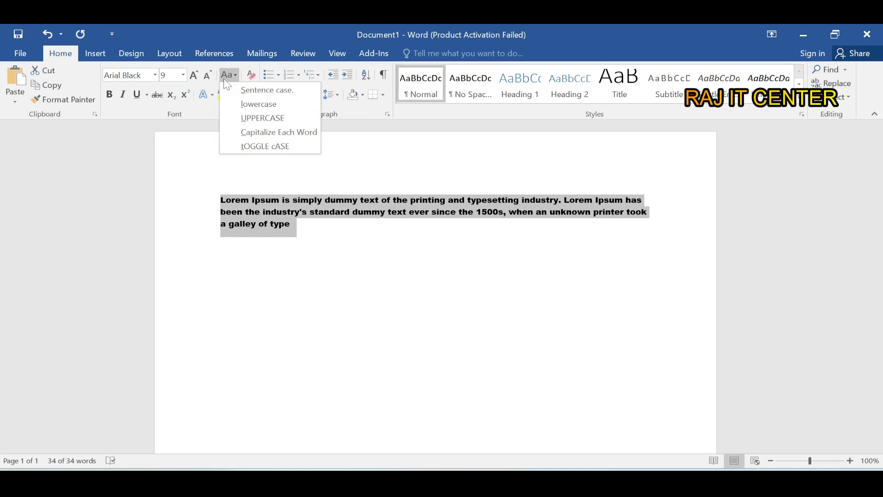
left_click(248, 120)
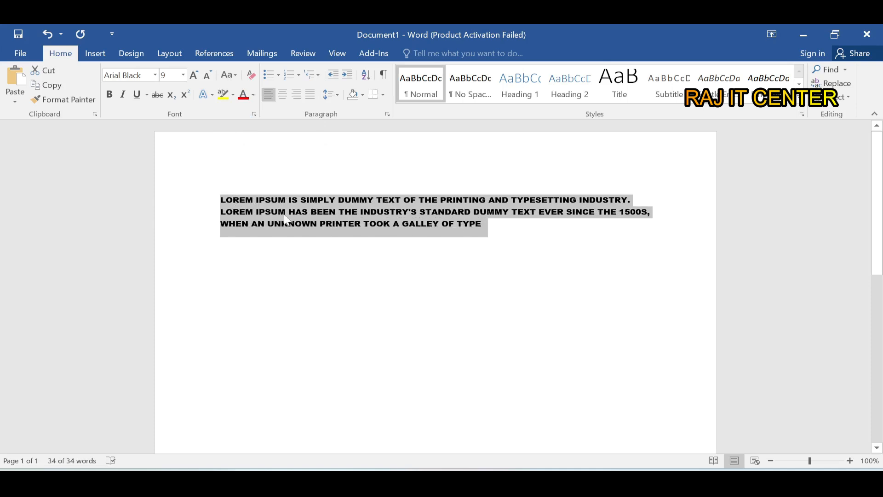
left_click(229, 77)
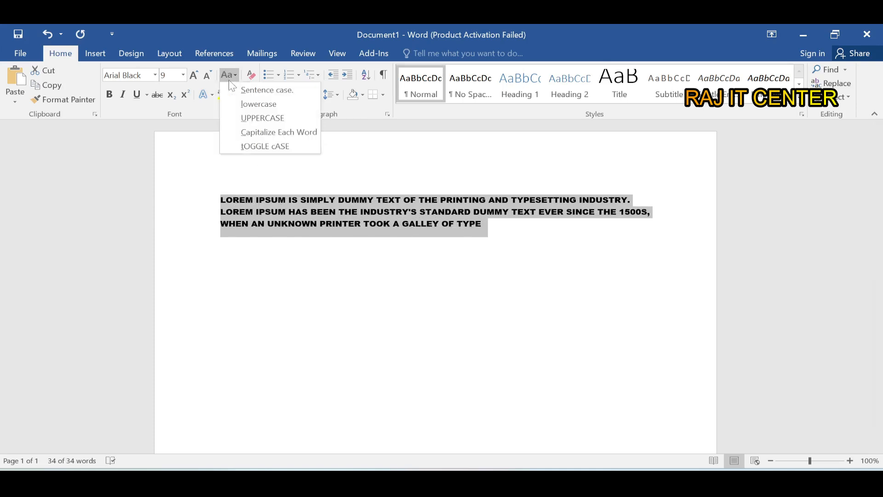
left_click(239, 104)
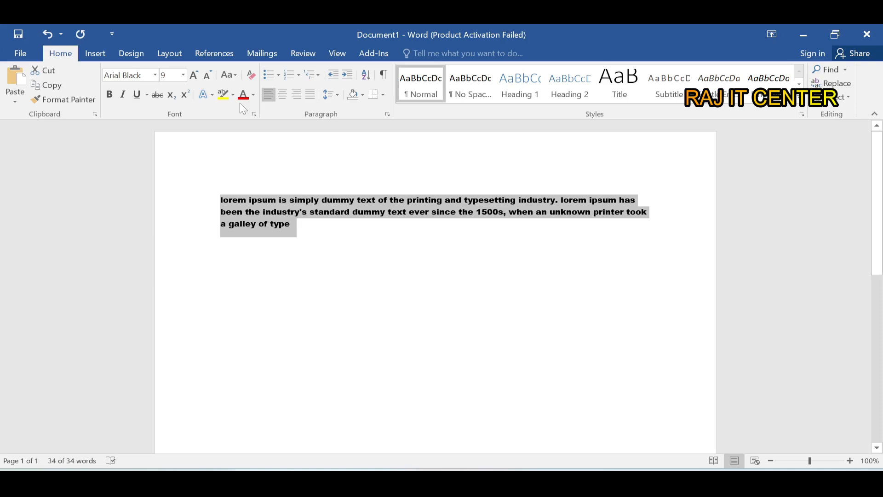
- Change the paragraph's case to Capitalize Each Word
left_click(234, 77)
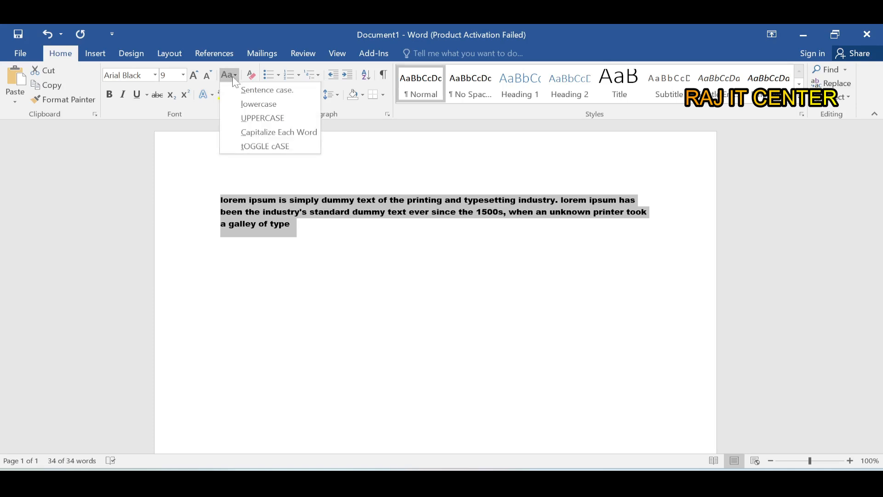
left_click(248, 137)
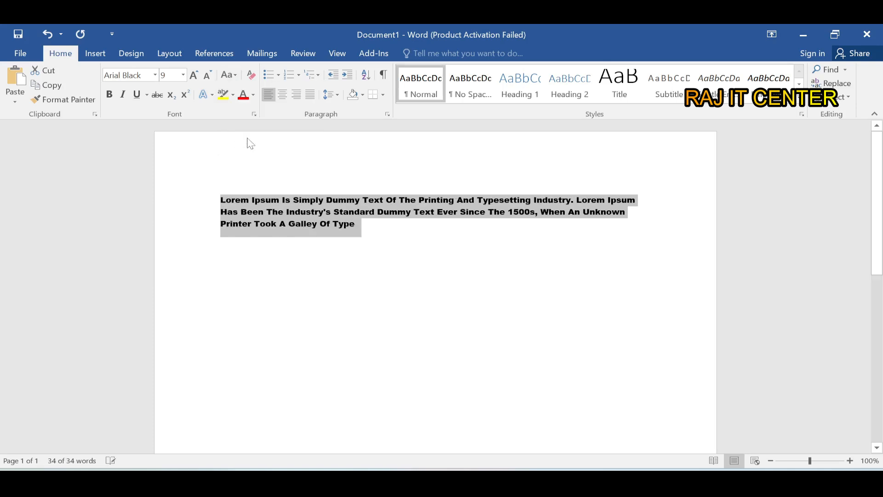
left_click(278, 212)
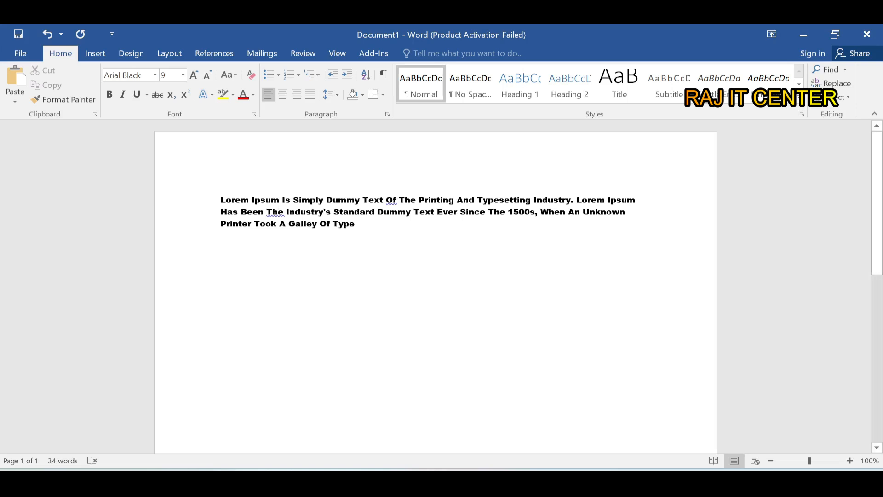
left_click(231, 78)
left_click(231, 79)
- Make the first word of the paragraph, "Lorem", bold
left_click(228, 212)
key("shift+Right")
key("shift+Right")
key("shift+Right")
key("shift+Right")
key("shift+Right")
left_click(109, 95)
left_click(233, 213)
- Change the font of the whole paragraph to Times New Roman
left_click_drag(221, 201, 376, 247)
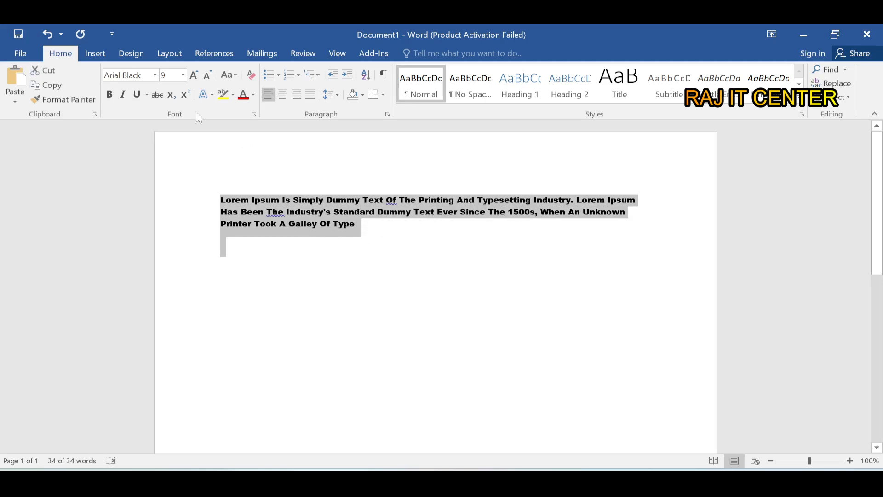
left_click(156, 75)
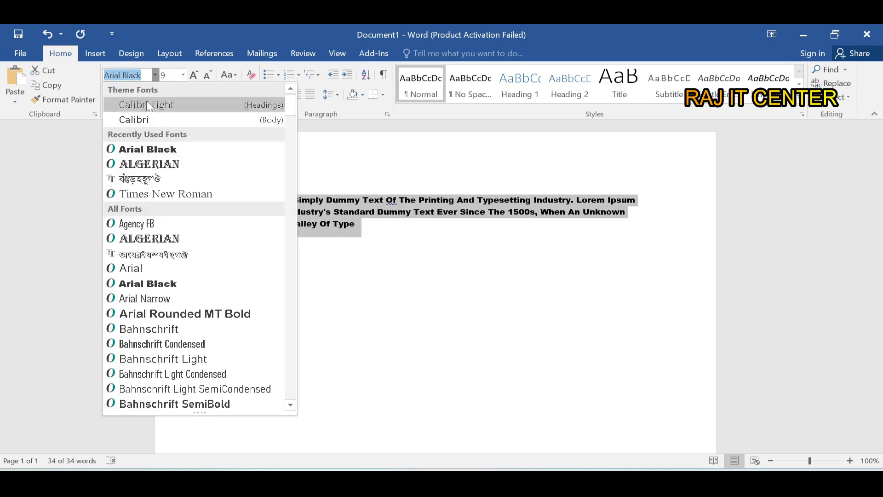
left_click(141, 193)
left_click(317, 248)
left_click(226, 200)
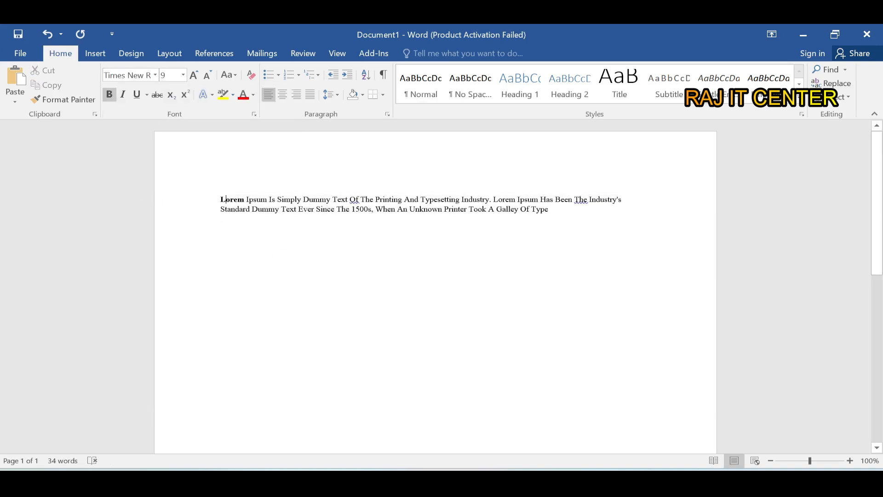
- Remove the bold from the paragraph's first word, "Lorem", and apply it again
left_click_drag(220, 200, 244, 199)
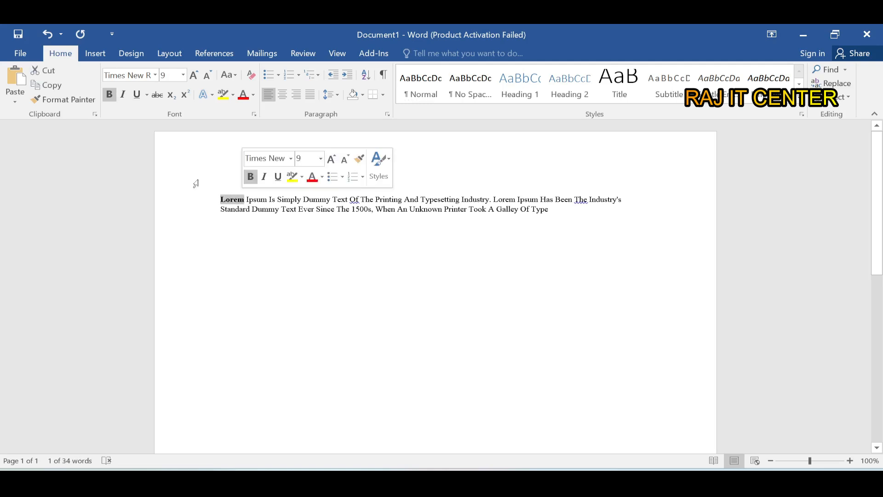
left_click(110, 95)
left_click(221, 226)
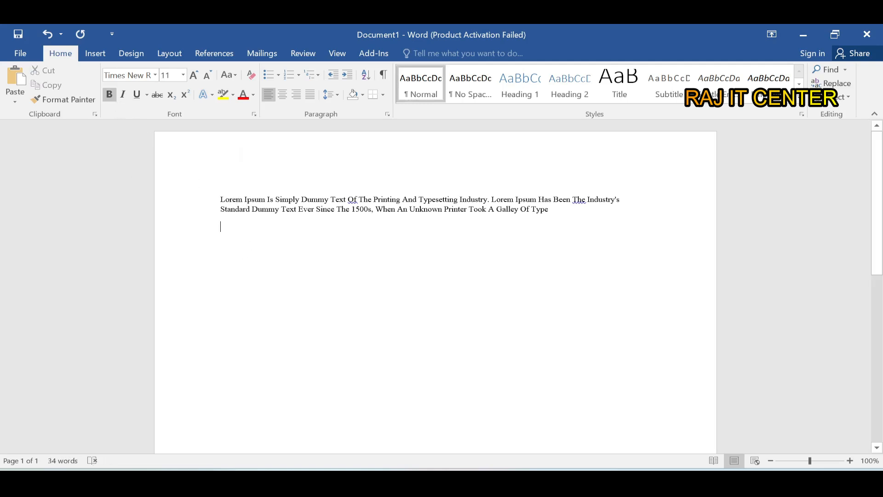
left_click_drag(220, 199, 242, 199)
left_click(111, 95)
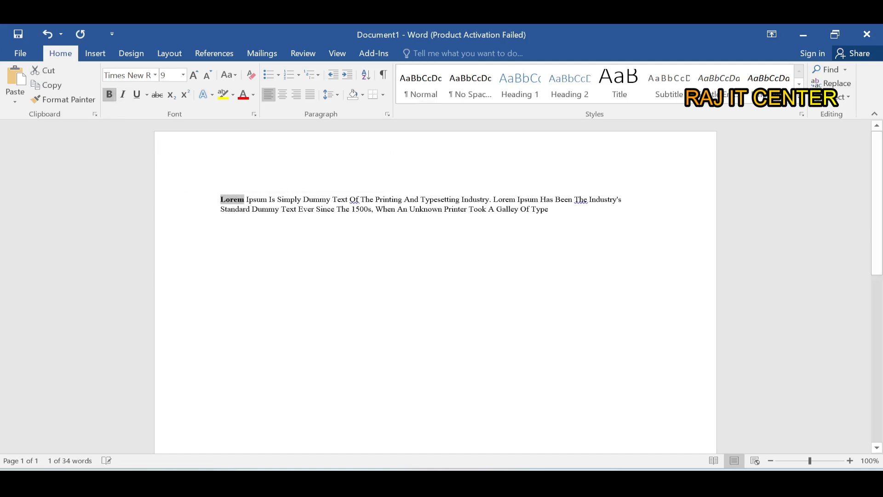
left_click(321, 276)
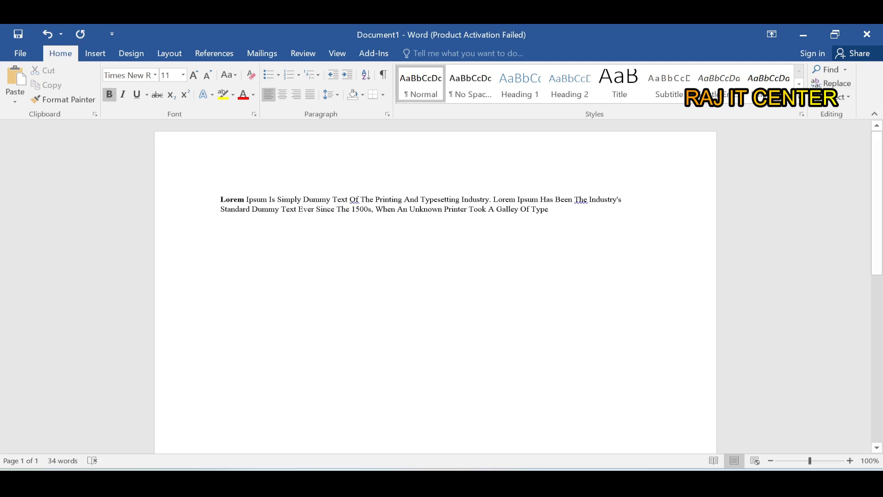
- Enlarge the text of the whole paragraph to 11 pt
left_click_drag(220, 199, 244, 200)
left_click(442, 235)
left_click_drag(442, 235, 208, 144)
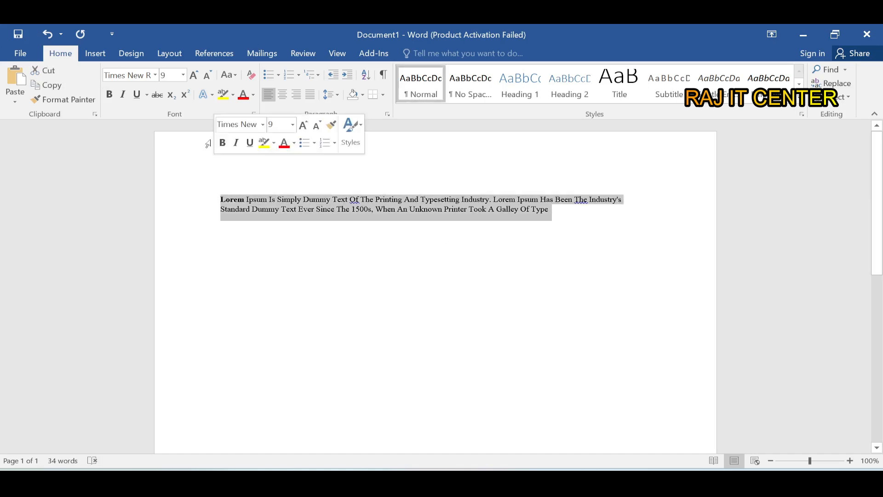
left_click(193, 75)
left_click(194, 76)
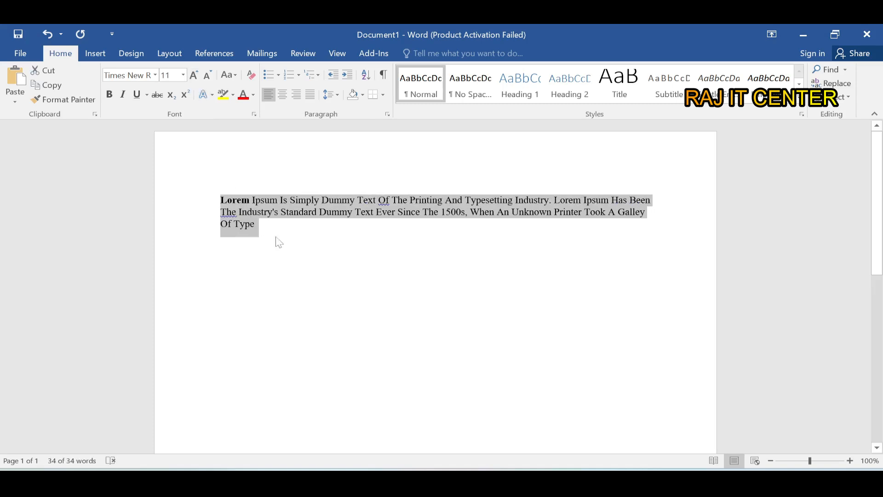
- Italicize and underline the first word of the paragraph, "Lorem"
left_click(227, 200)
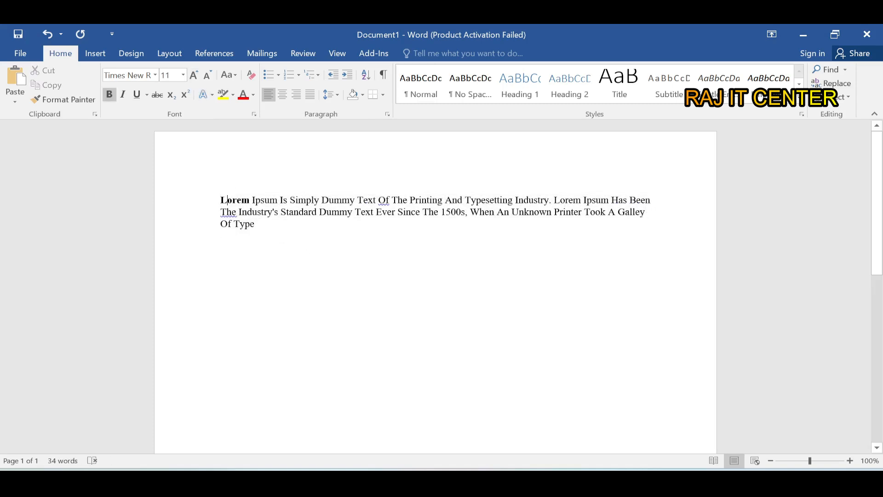
left_click_drag(221, 200, 250, 200)
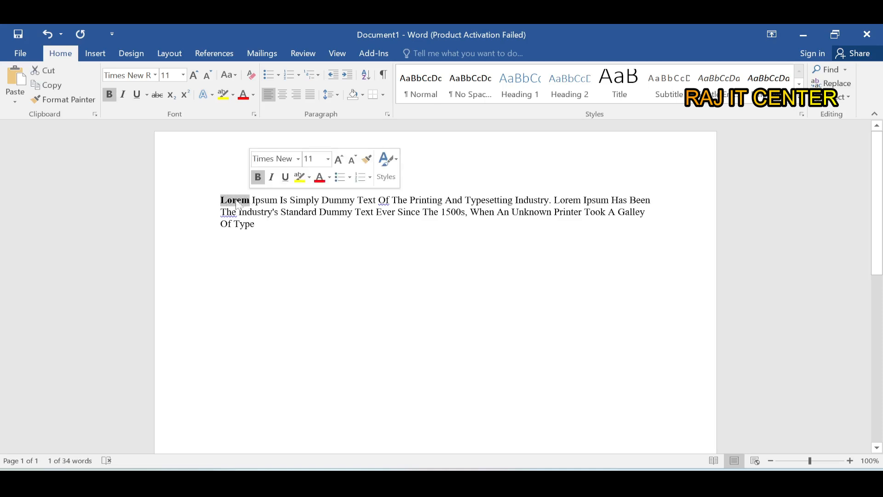
left_click(123, 96)
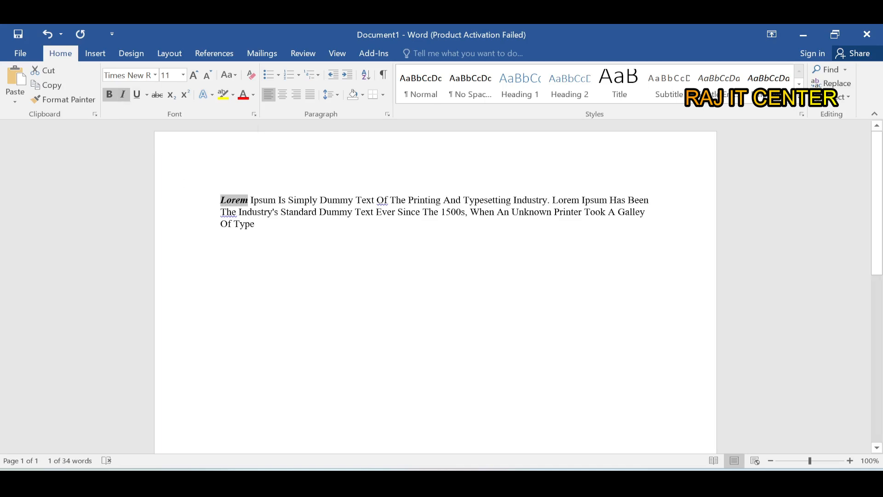
left_click(220, 281)
left_click_drag(220, 200, 248, 198)
key("ctrl+u")
left_click(233, 226)
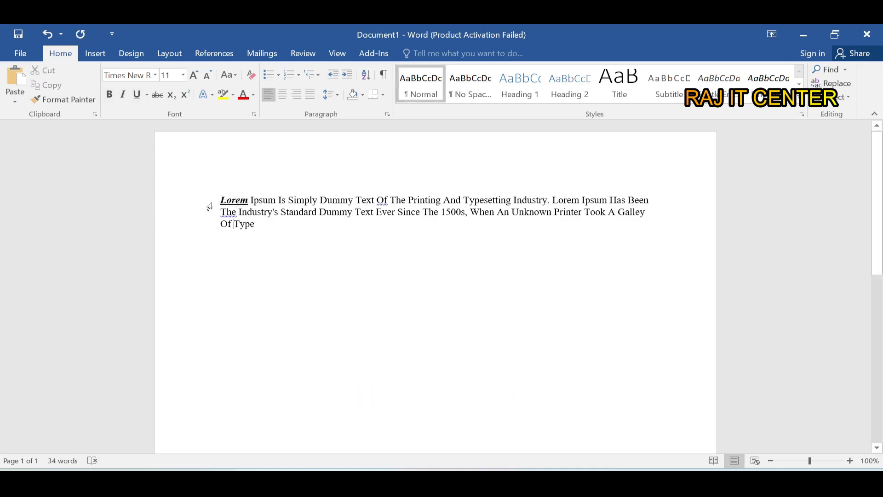
- Clear the underline, italic and bold formatting from the word "Lorem"
left_click_drag(217, 199, 249, 201)
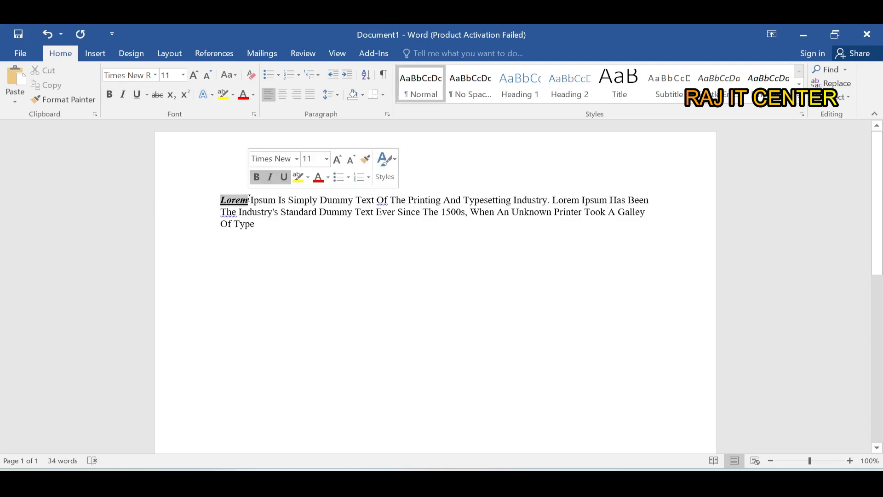
left_click(147, 94)
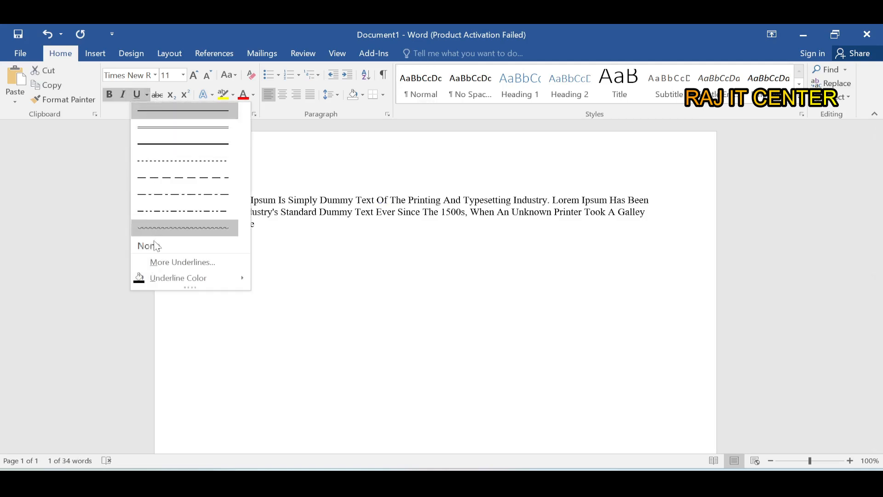
left_click(312, 272)
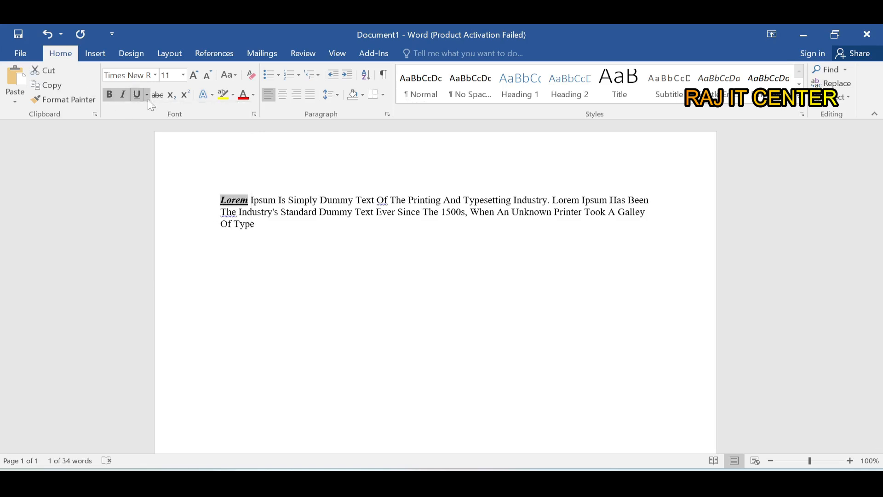
left_click(137, 95)
left_click(122, 94)
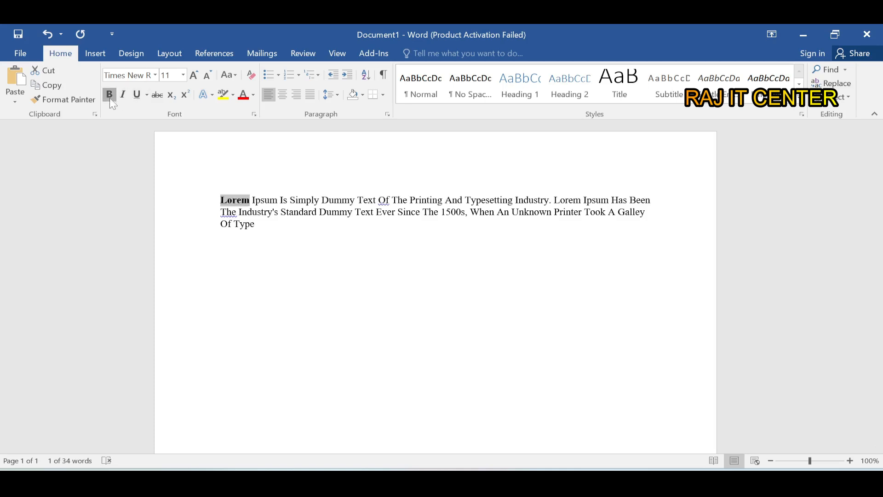
left_click(109, 95)
- Apply strikethrough to "Lorem Ipsum Is Simply Dummy" and take it off again
left_click(221, 201)
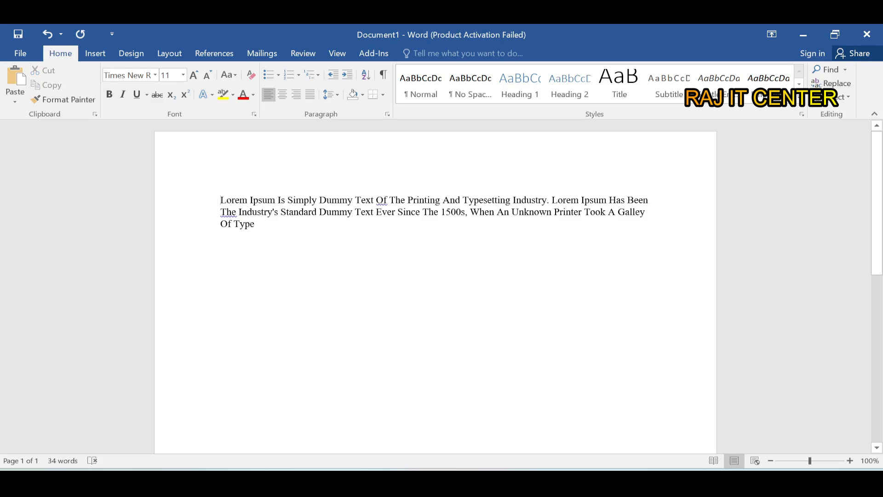
key("shift+Right")
key("shift+Right")
key("shift+Right")
key("shift+Right")
key("shift+Right")
key("shift+Right")
key("shift+Right")
key("shift+Right")
key("shift+Right")
key("shift+Right")
key("shift+Right")
key("shift+Right")
key("shift+Right")
key("shift+Right")
key("shift+Right")
key("shift+Right")
key("shift+Right")
key("shift+Right")
key("shift+Right")
key("shift+Right")
key("shift+Right")
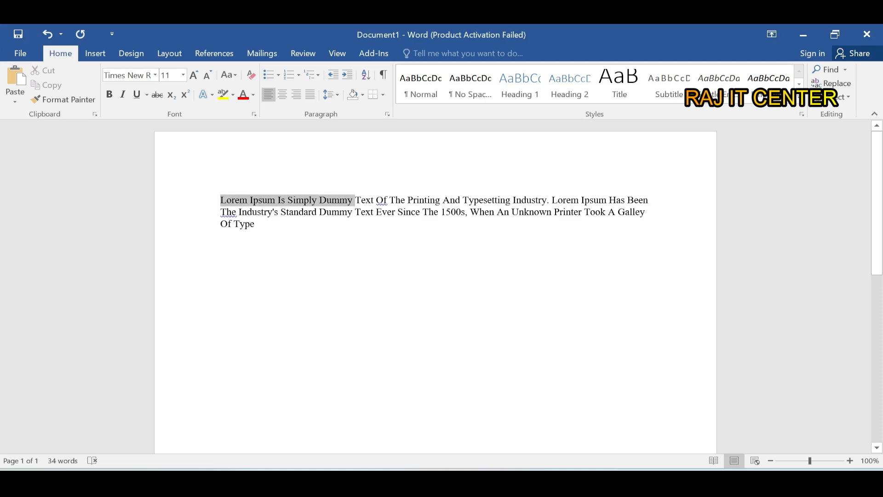
left_click(155, 94)
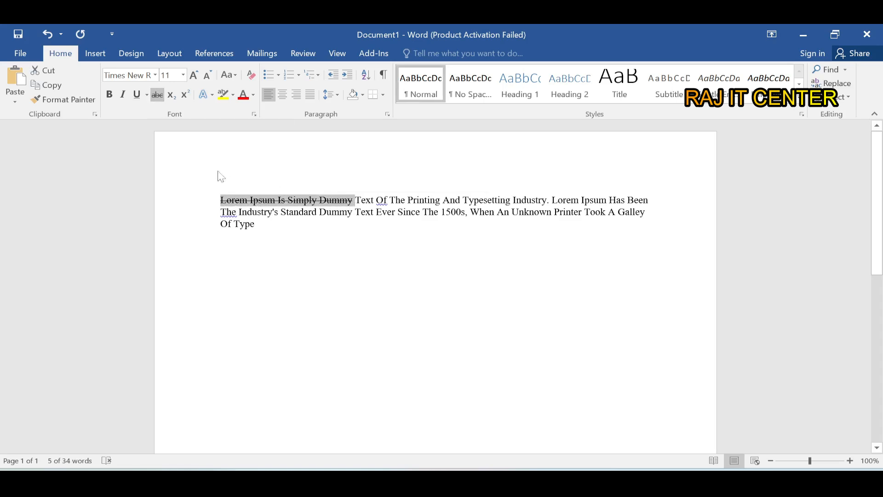
left_click(156, 98)
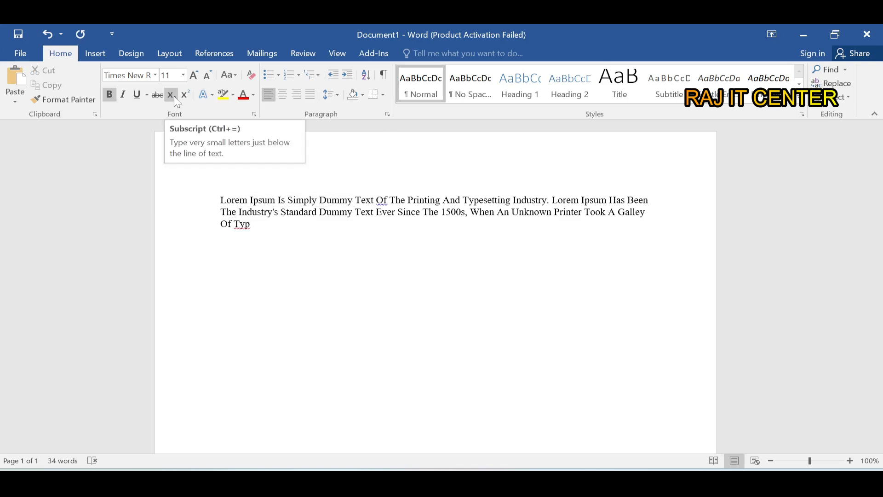
- Add blank lines below the paragraph and write "H2O" there in bold, without subscript
left_click(176, 99)
key("Return")
key("Return")
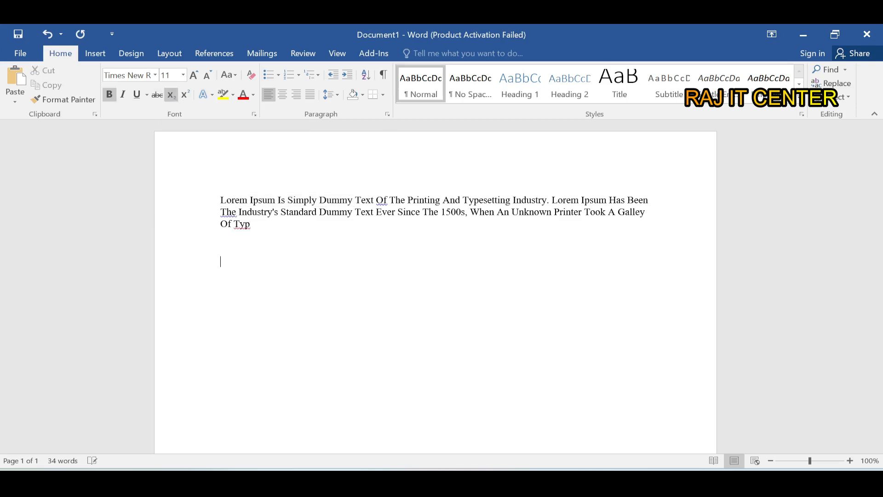
key("ctrl+equal")
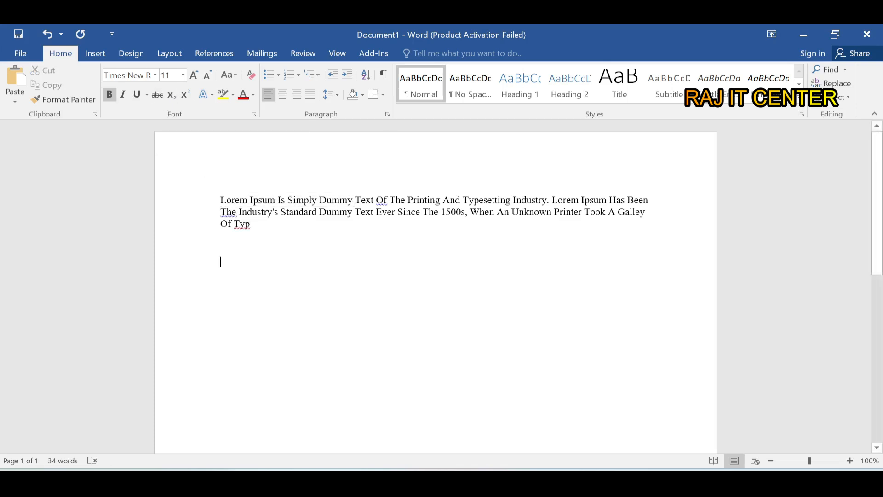
type("H")
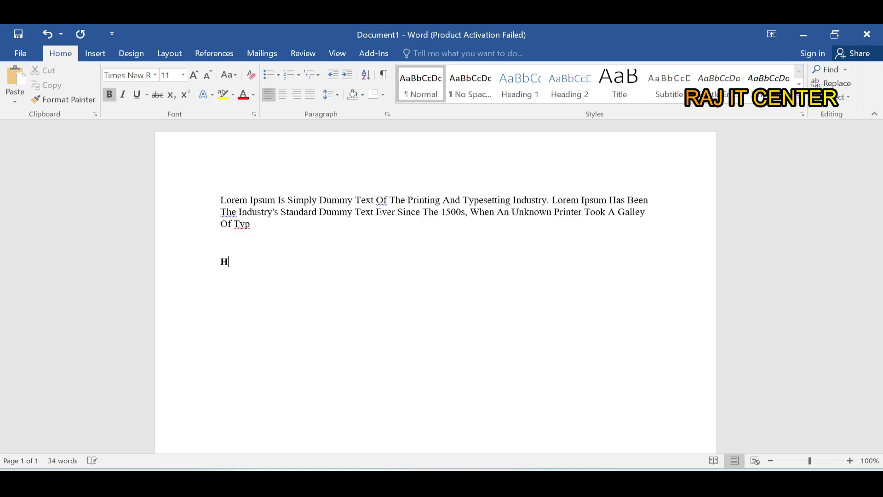
type("2O")
left_click_drag(246, 263, 222, 265)
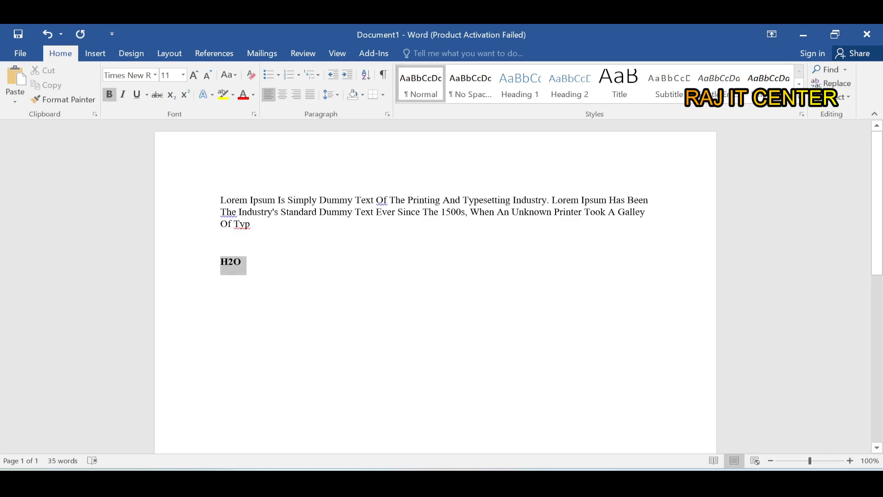
left_click(243, 276)
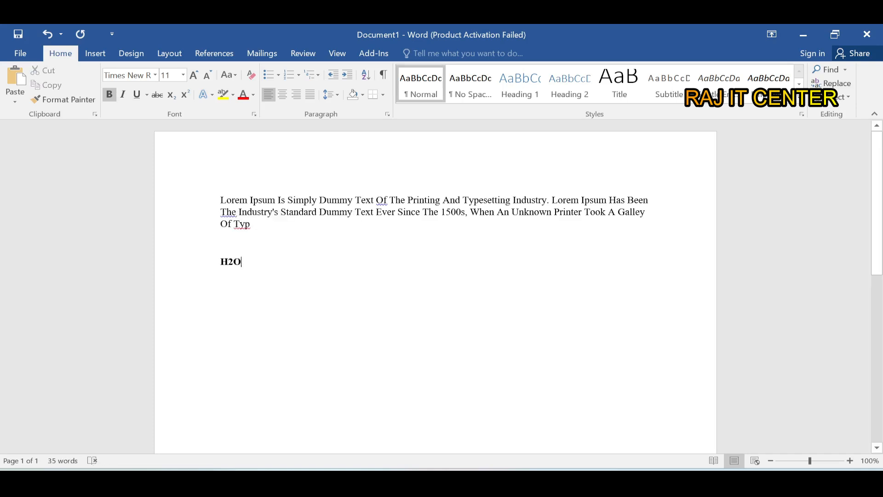
- Format the 2 in "H2O" as subscript
left_click_drag(228, 262, 233, 265)
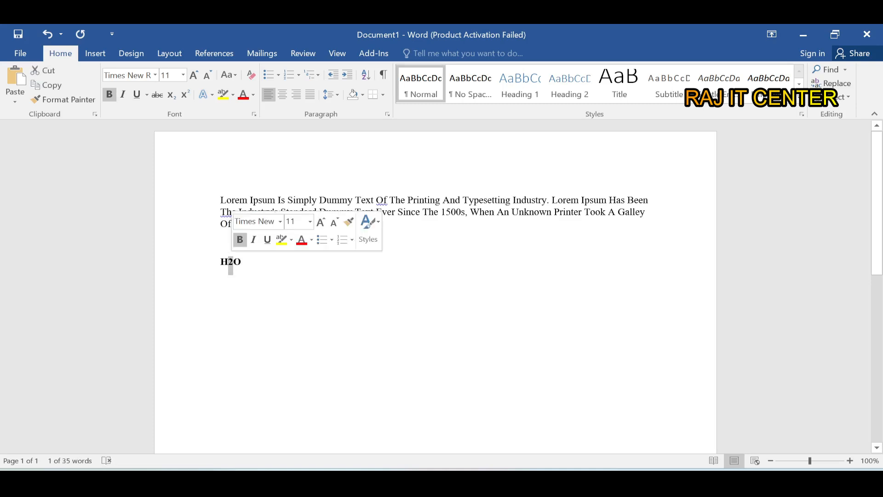
left_click(231, 265)
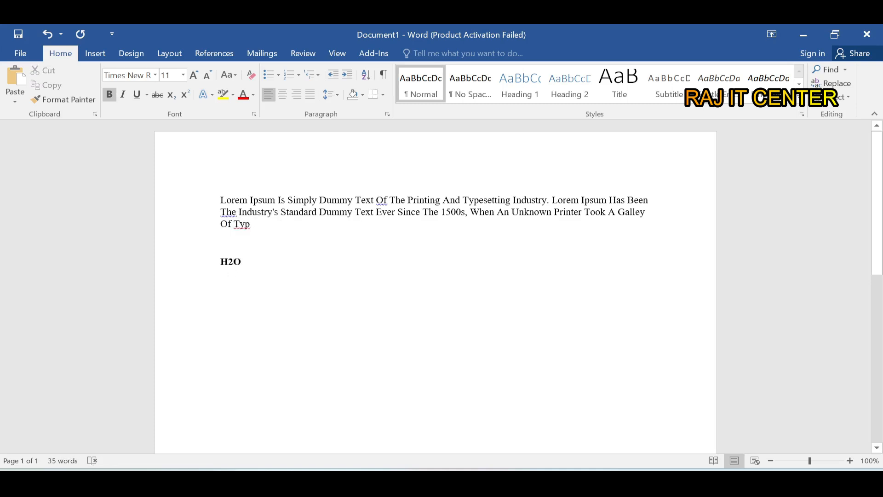
key("shift+Left")
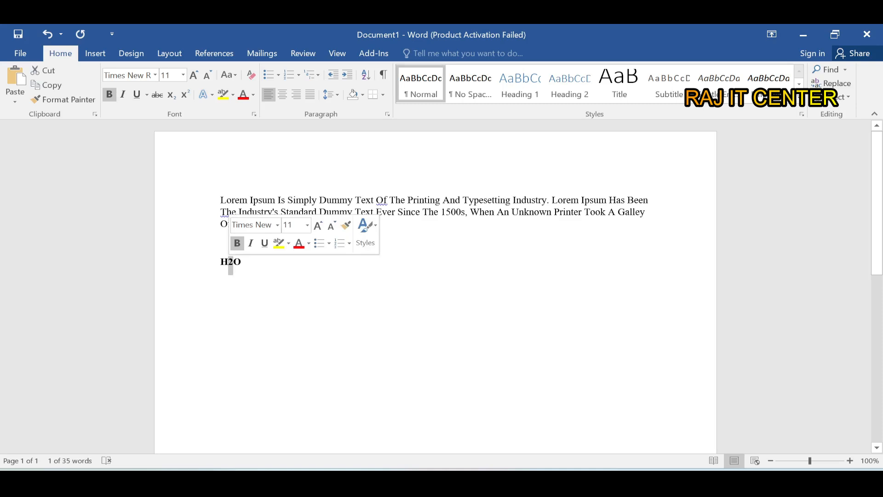
left_click(171, 95)
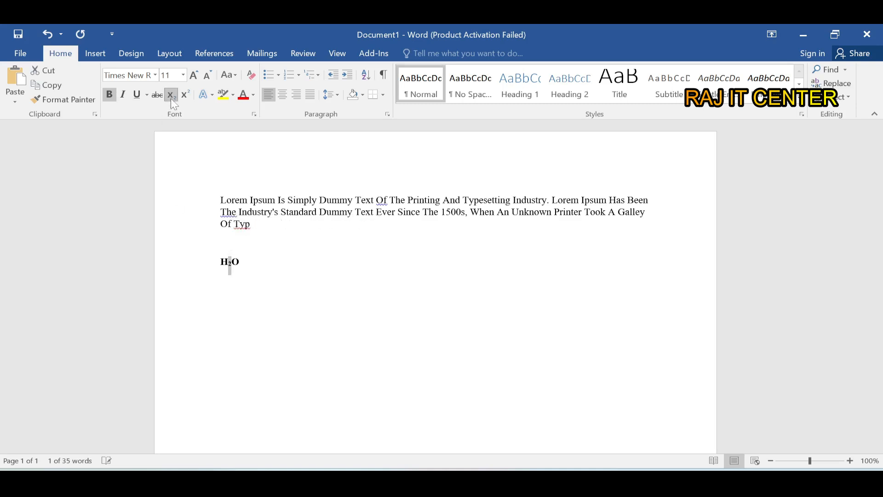
- Enlarge the whole H₂O line to 16 pt
left_click(208, 268)
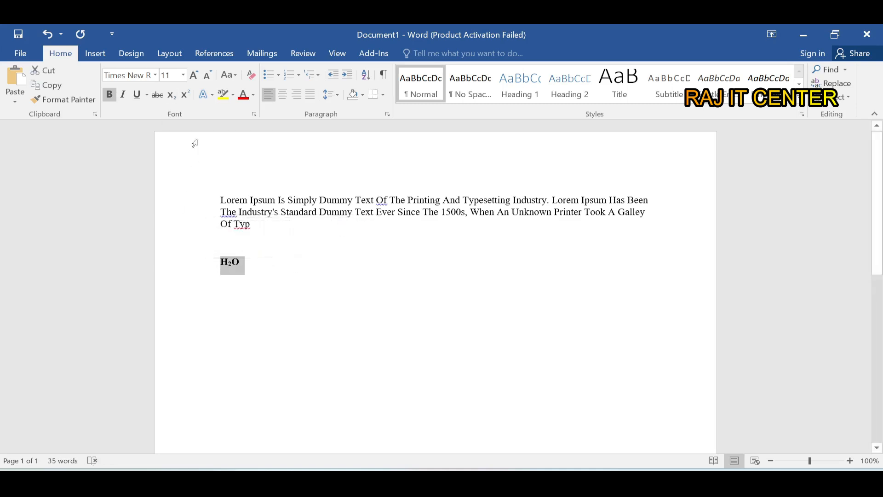
key("ctrl+shift+period")
key("ctrl+shift+period")
key("ctrl+shift+period")
- Write the expression "(b+c)2" after H₂O on the same line
left_click(285, 275)
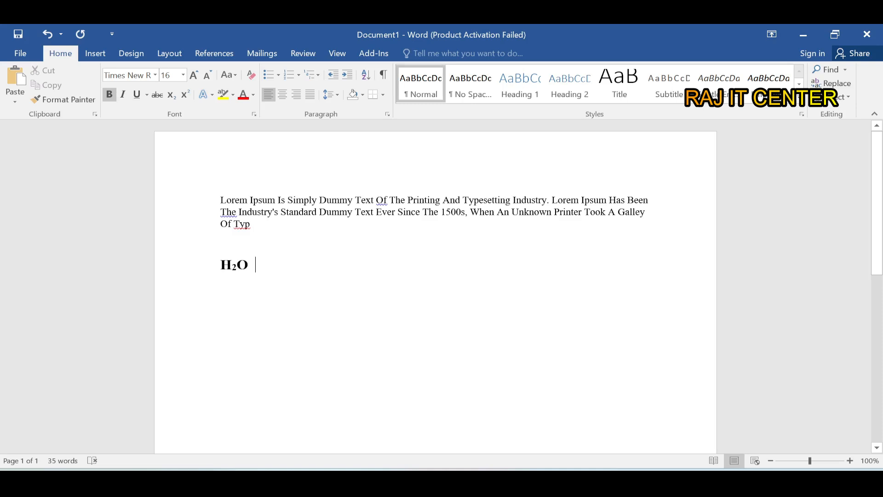
type("b+")
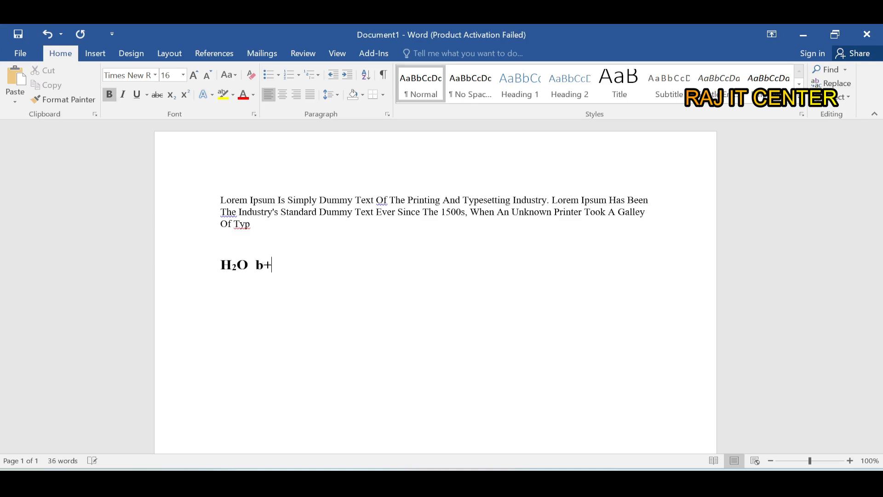
type("c)")
key("Left")
type("(")
key("Right")
key("Right")
key("Right")
key("Right")
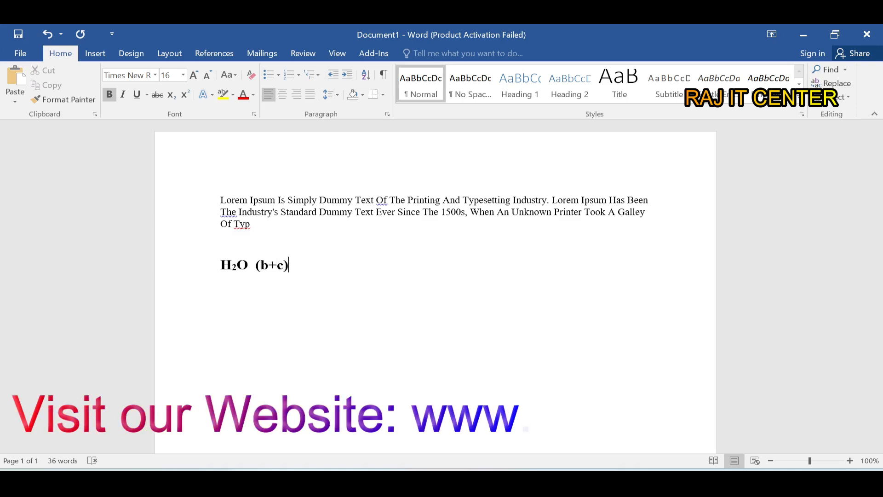
type("2")
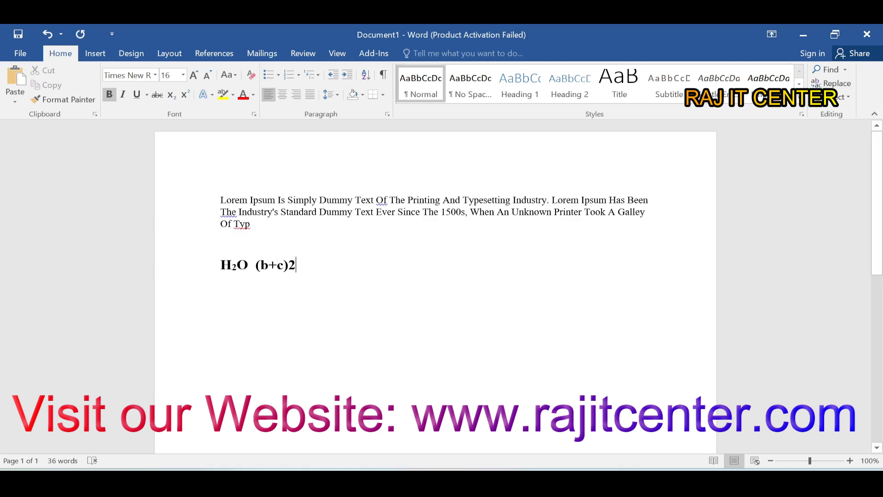
- Format the 2 after "(b+c)" as superscript and add blank space below that line
left_click_drag(296, 265, 290, 268)
left_click(297, 265)
left_click(298, 267)
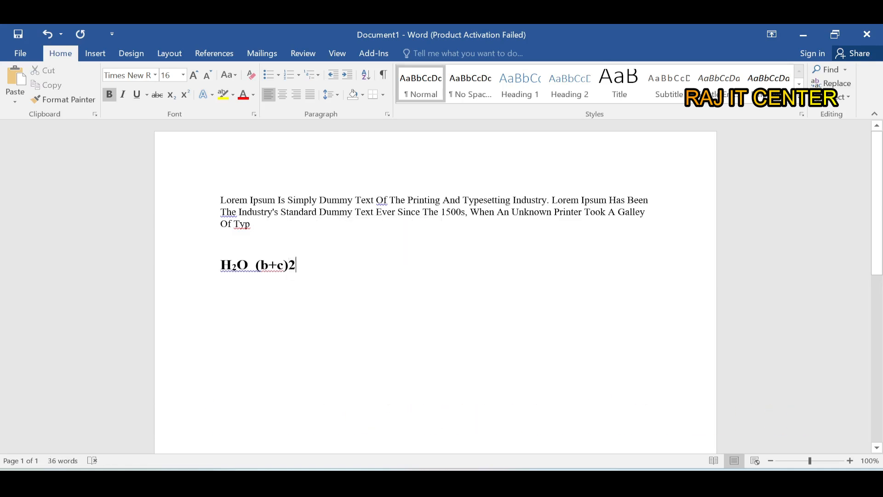
left_click_drag(297, 267, 289, 268)
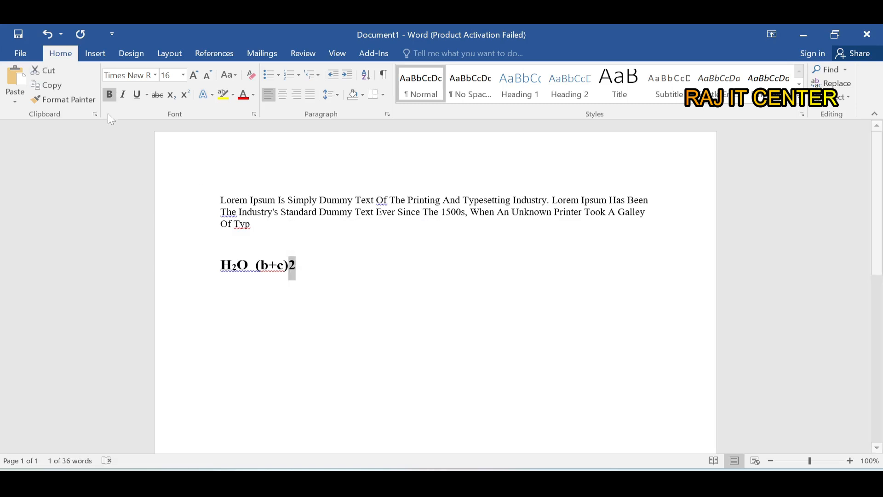
left_click(186, 96)
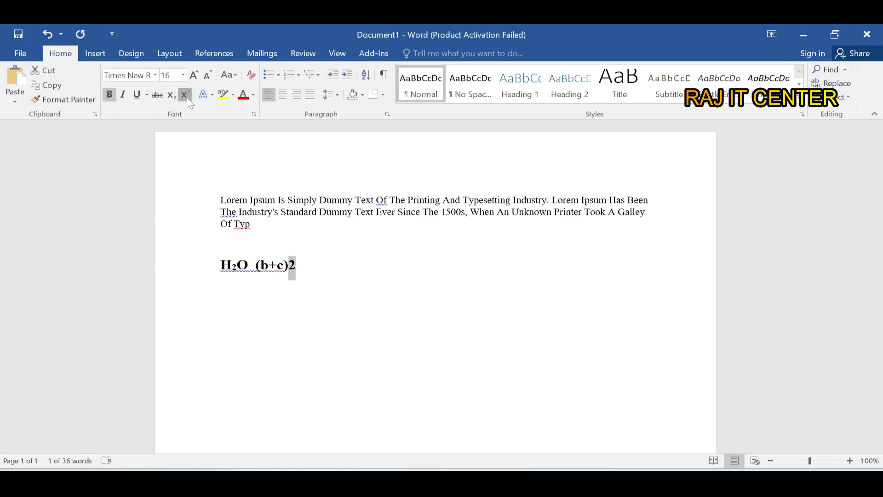
left_click(334, 266)
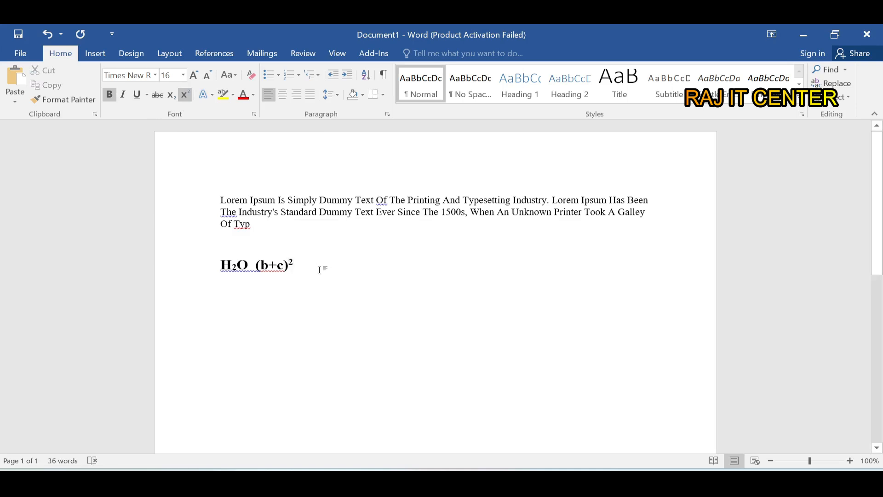
key("Return")
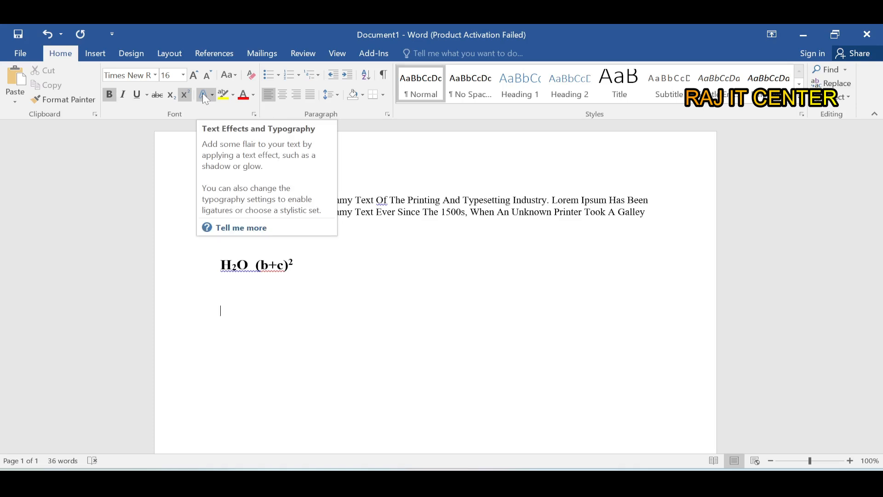
- Apply the black text effect, the first preset in the gallery, to the paragraph's first two lines
left_click(251, 224)
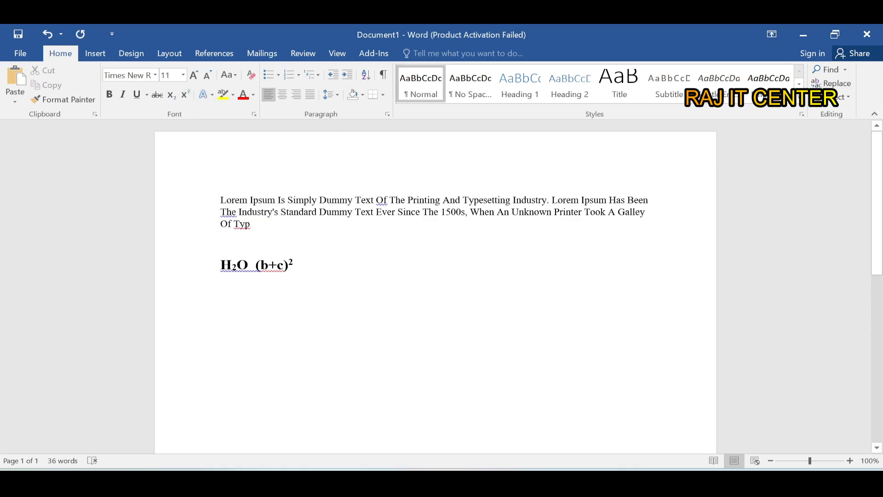
left_click_drag(647, 212, 220, 199)
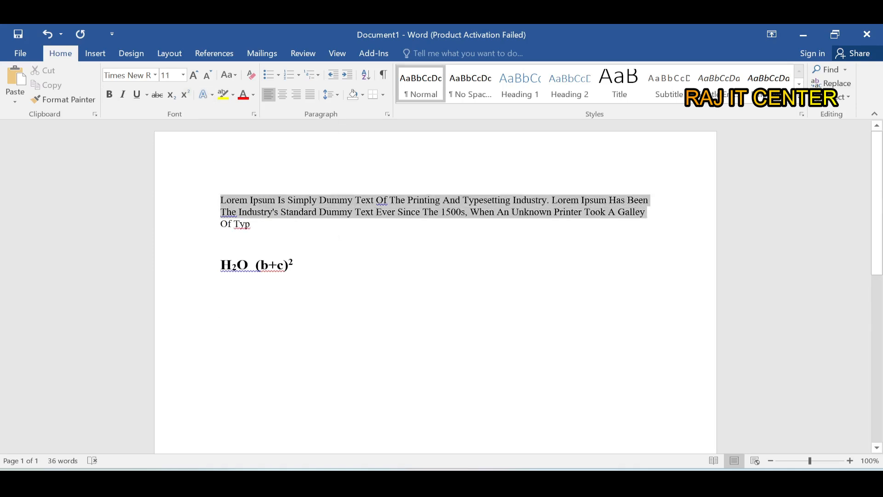
left_click(205, 100)
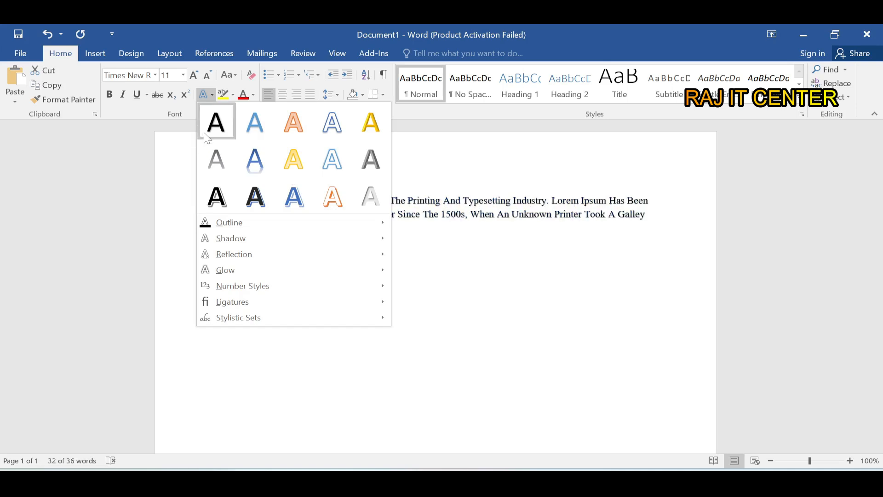
left_click(216, 125)
left_click(295, 267)
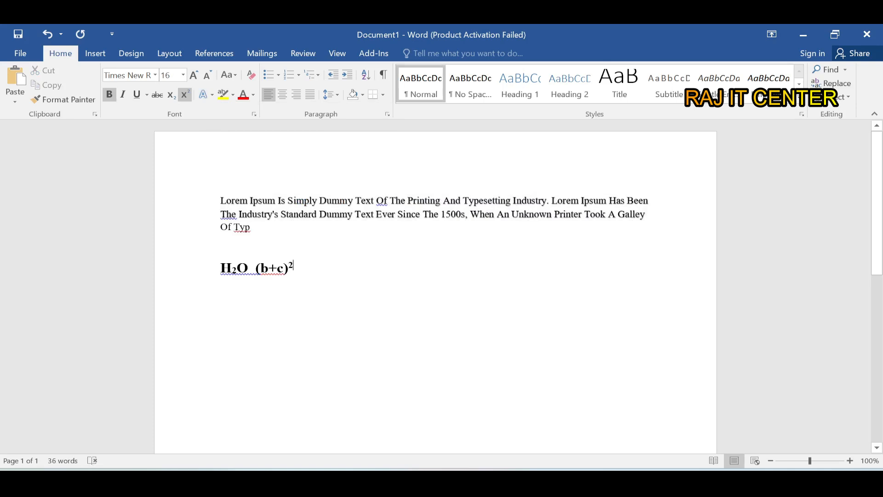
left_click(647, 214)
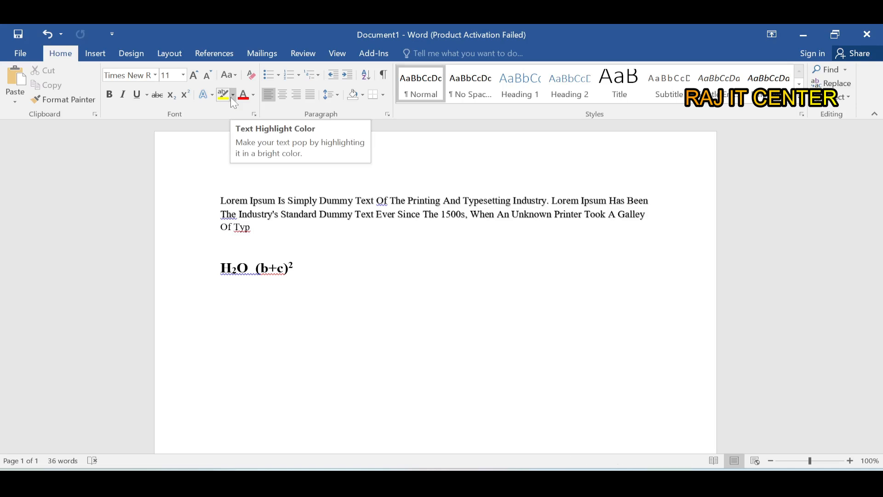
- Highlight the opening words "Lorem Ipsum Is Simply Dummy" in yellow
left_click_drag(221, 200, 354, 200)
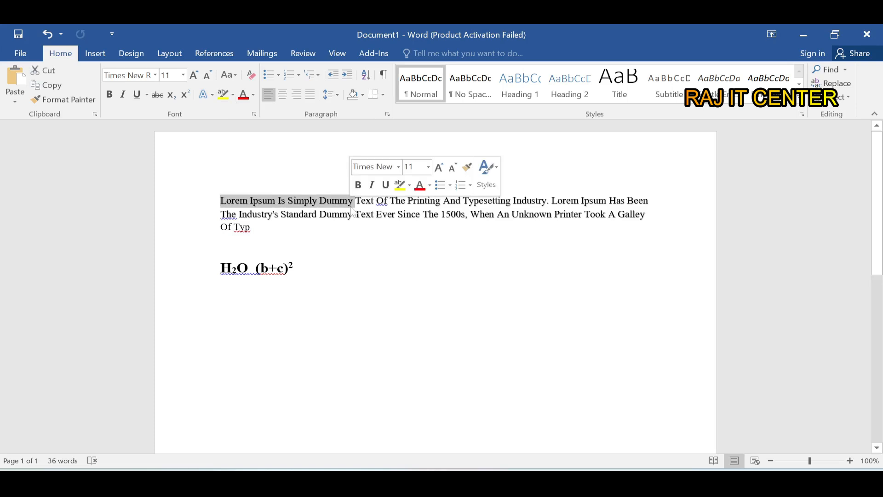
left_click(234, 95)
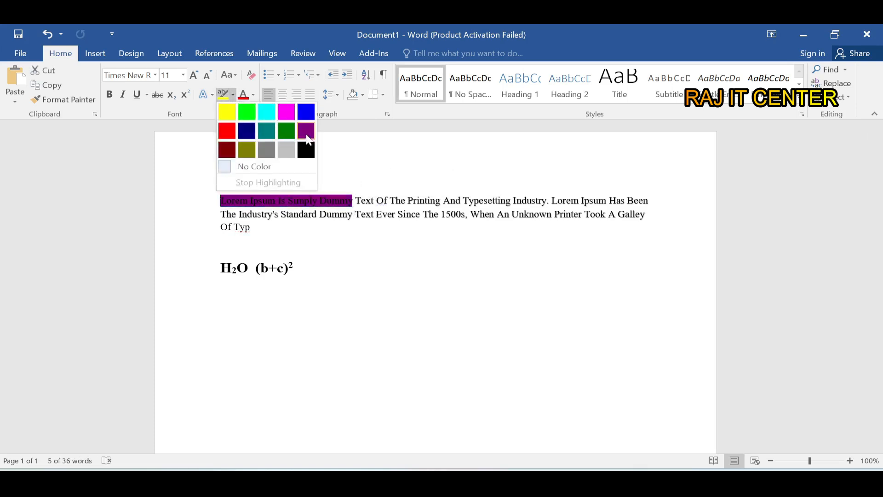
left_click(227, 112)
left_click(327, 214)
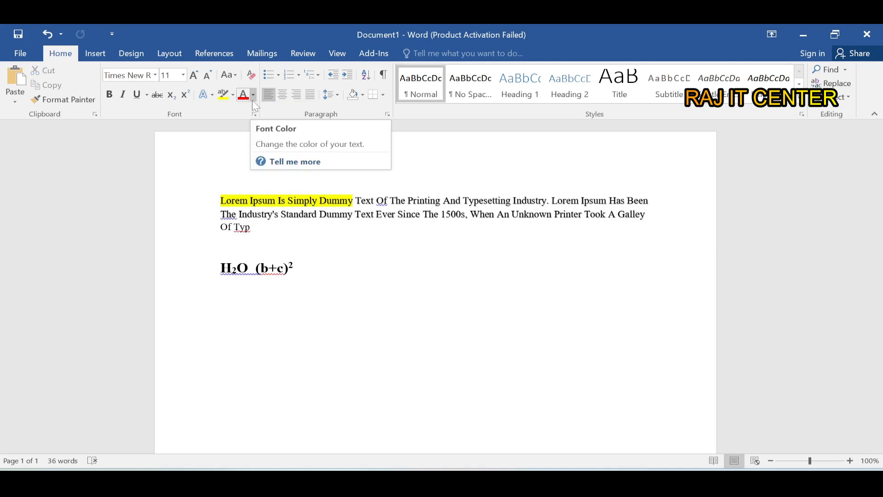
- Change the font color of "Printing And" in the first line to the light blue theme color
left_click_drag(407, 200, 461, 201)
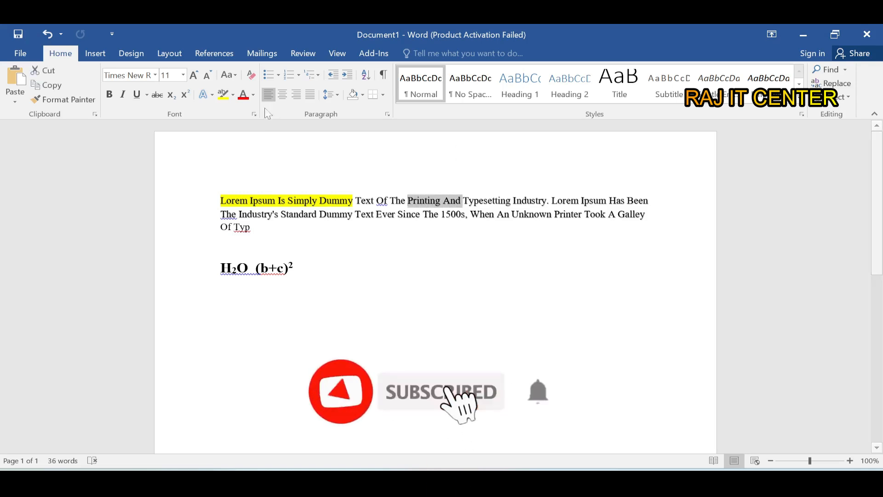
left_click(252, 98)
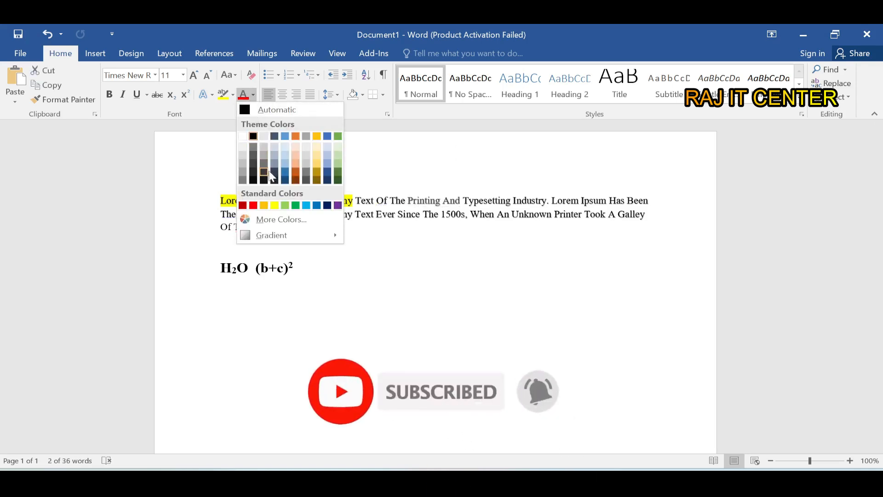
left_click(284, 136)
left_click(221, 245)
left_click_drag(408, 201, 442, 201)
left_click(456, 215)
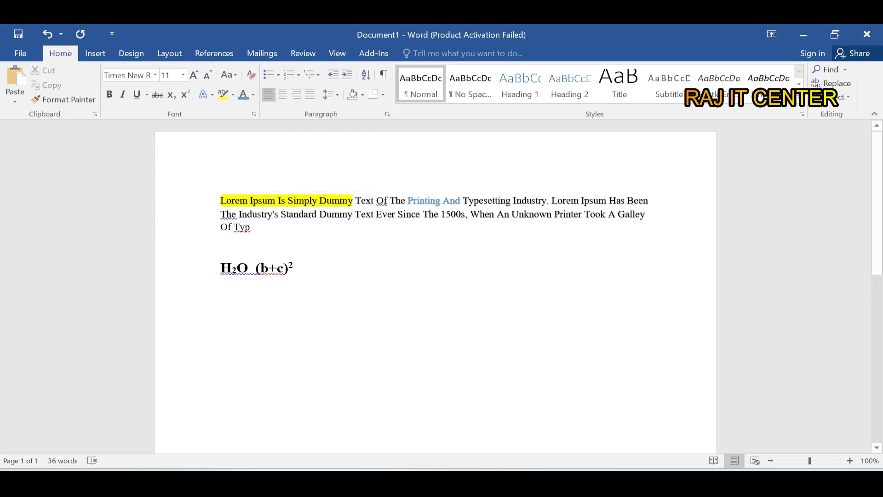
- Clear all formatting from the whole document and remove the yellow highlight from "Lorem Ipsum Is Simply Dummy"
key("ctrl+a")
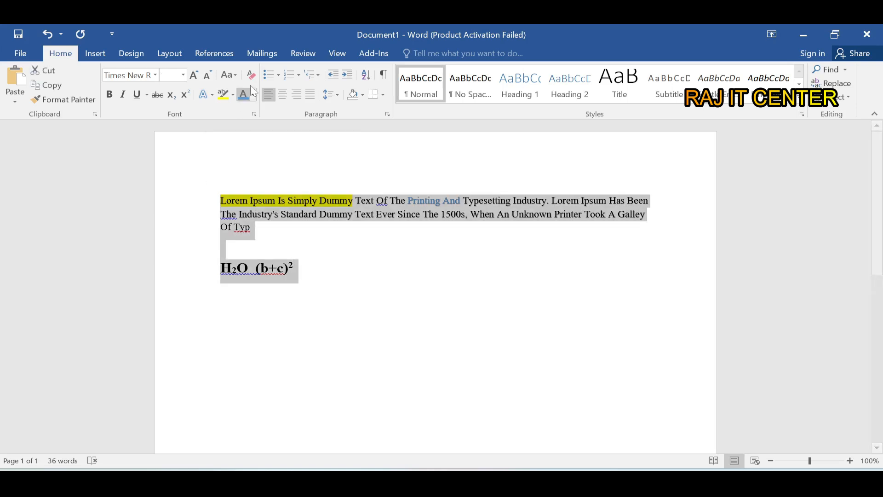
left_click(248, 77)
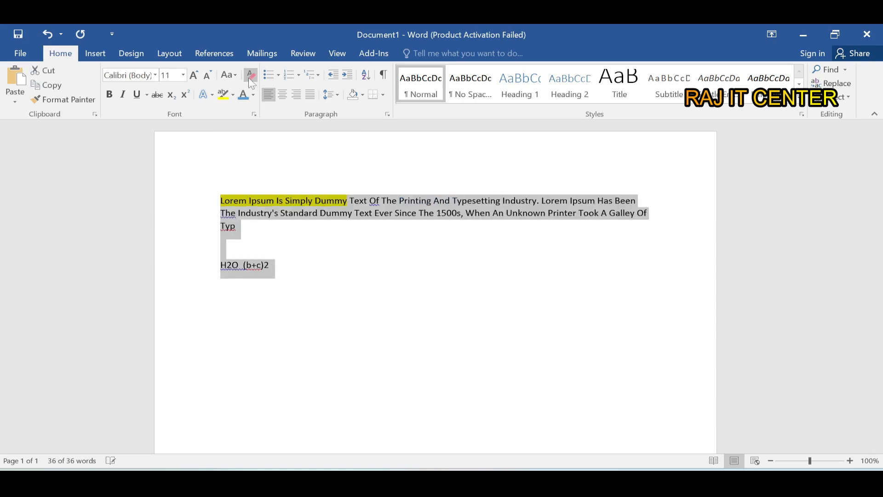
left_click(293, 225)
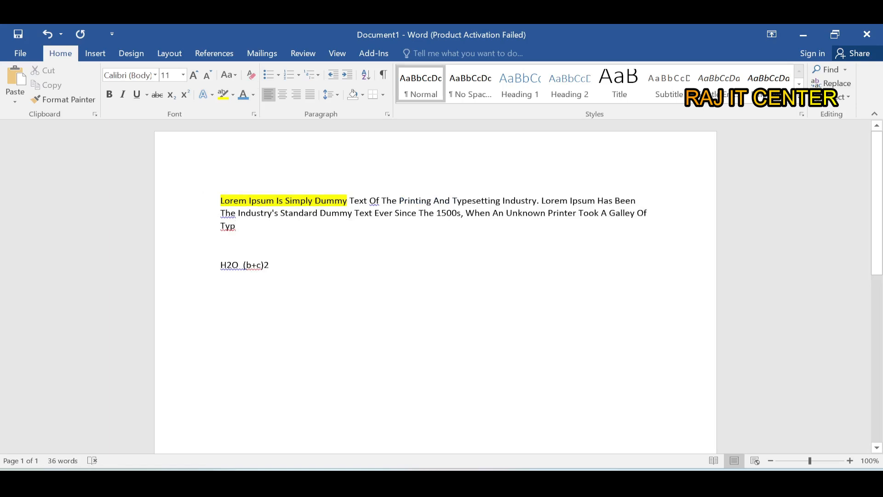
left_click_drag(349, 200, 206, 200)
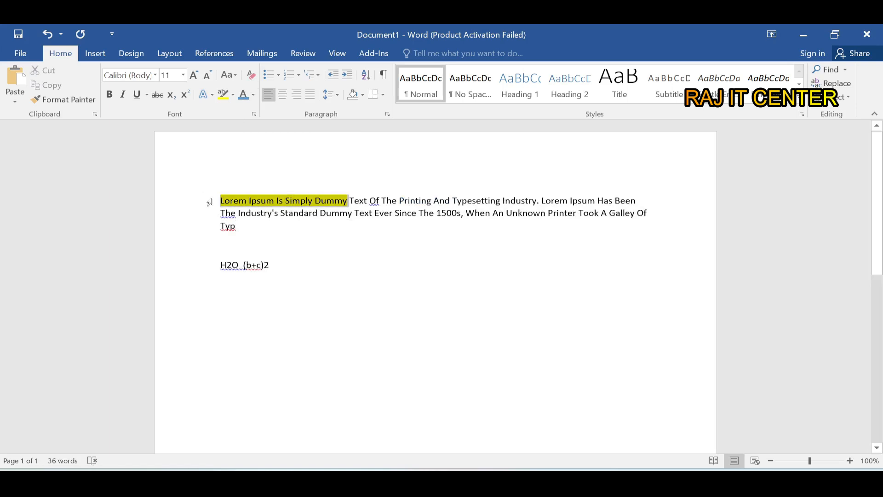
left_click(224, 94)
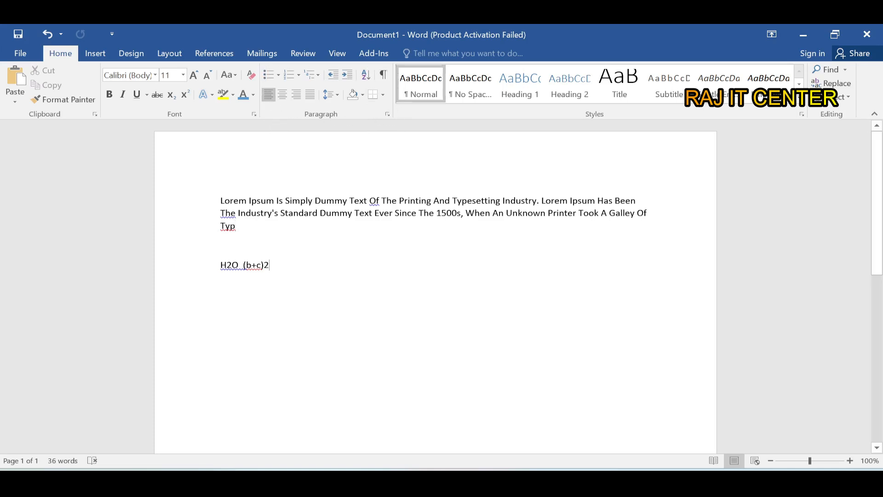
- Replace all the document's text with three separate lines: "Alu", "Peyaj" and "Moric"
key("ctrl+a")
key("Delete")
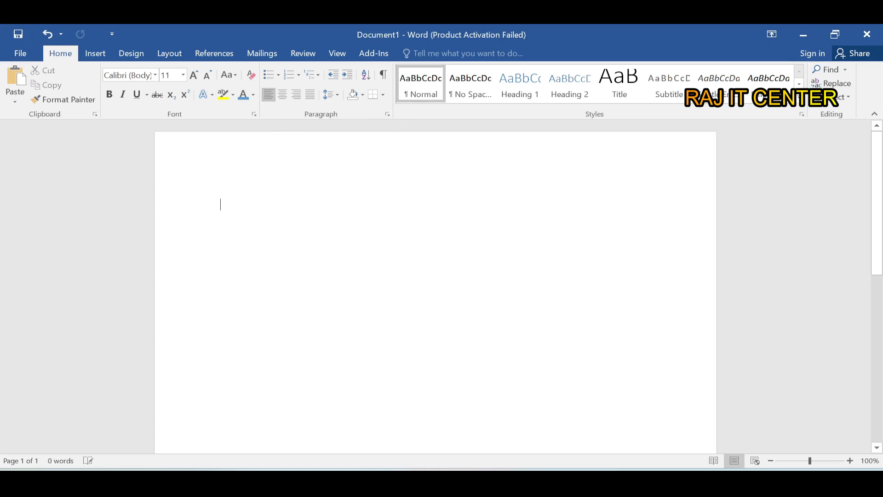
type("Alu")
key("Return")
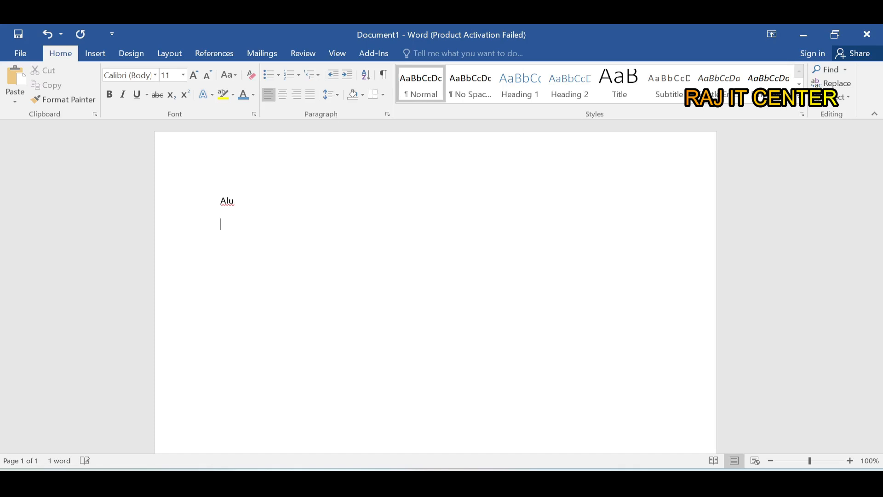
type("Peyaj ")
type("Moric")
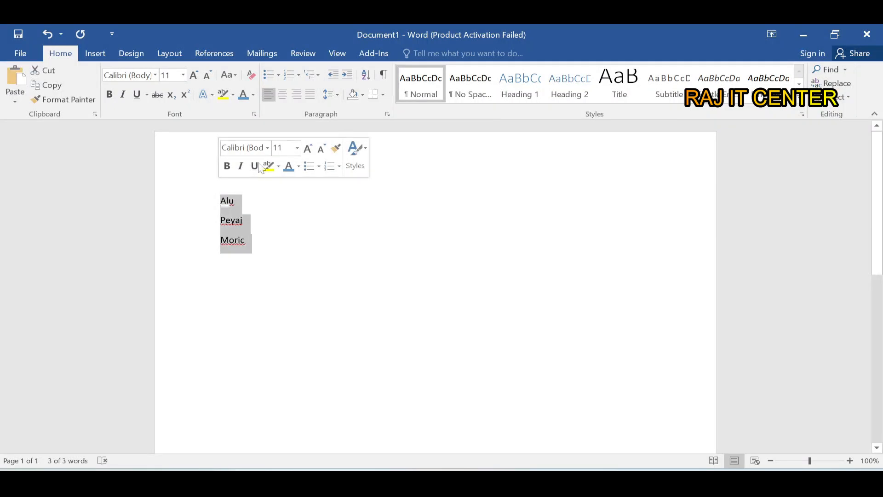
- Turn the three lines into a bulleted list with check-mark bullets
left_click(279, 77)
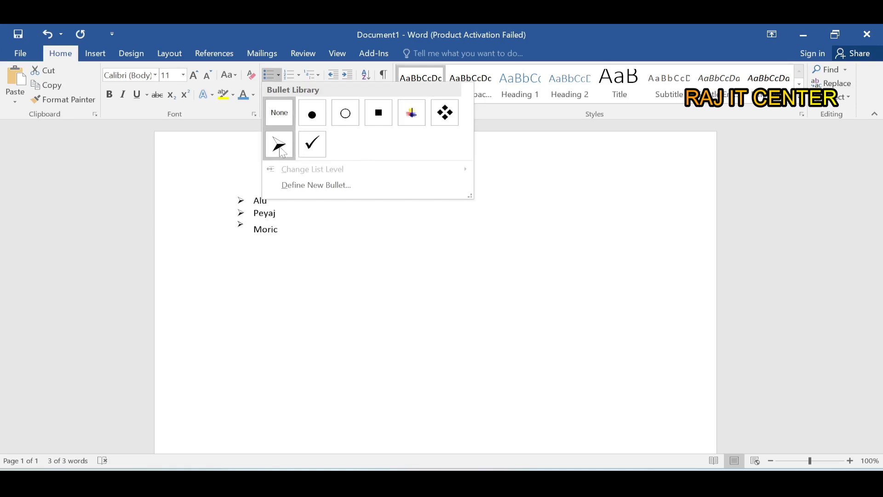
left_click(312, 145)
left_click(283, 233)
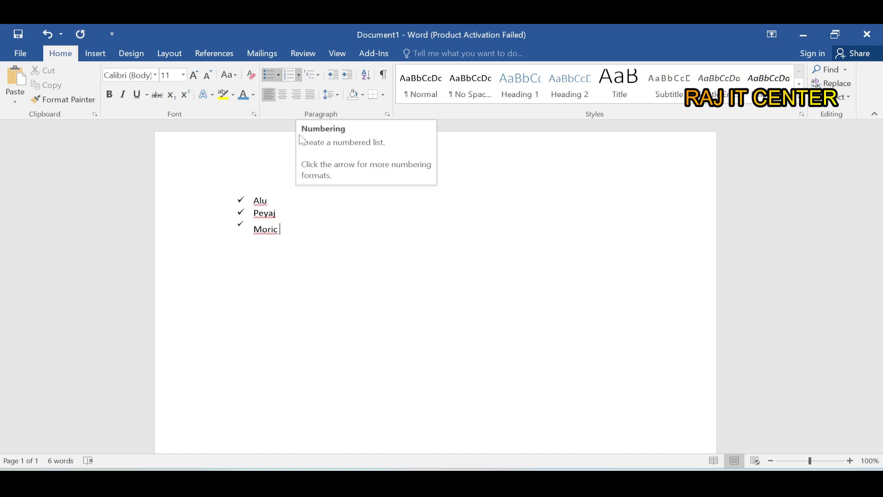
- Convert the check-mark list of three items to a numbered list in the 1. 2. 3. format
left_click_drag(284, 232, 232, 203)
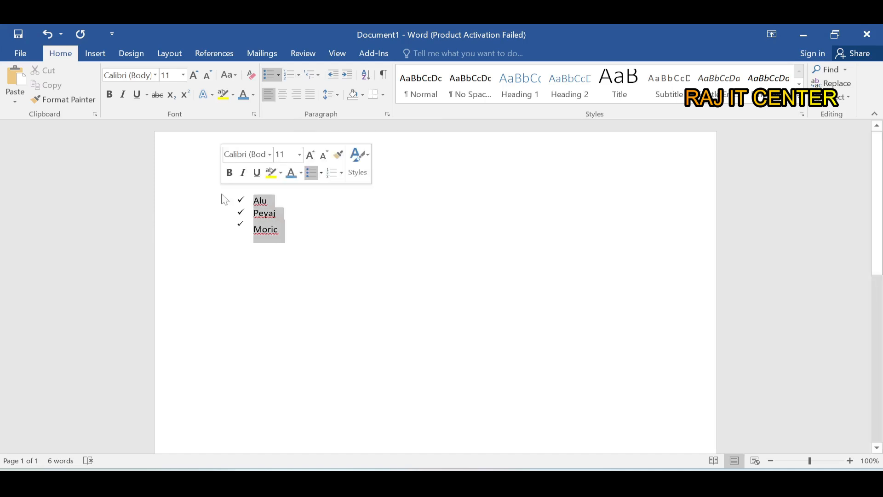
left_click(298, 74)
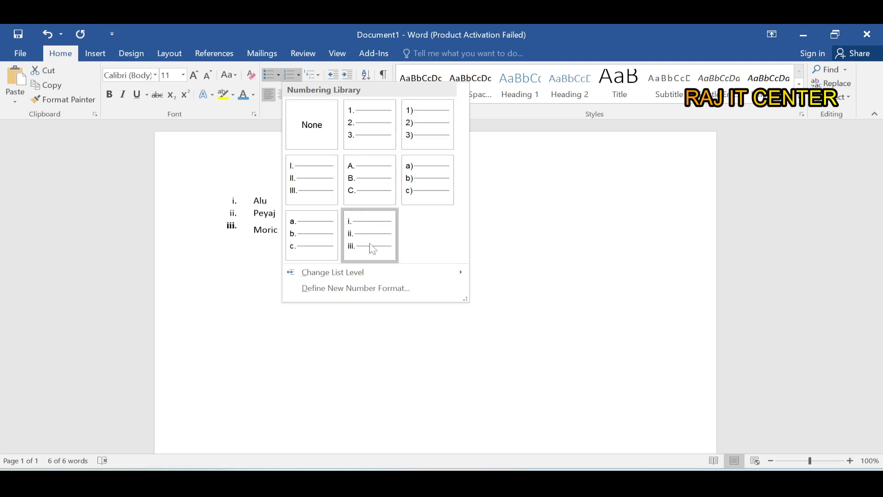
left_click(361, 120)
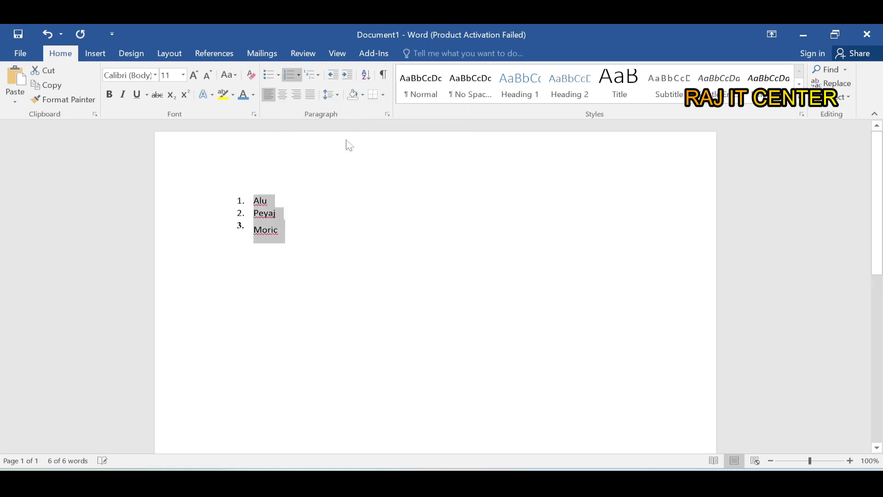
left_click(220, 251)
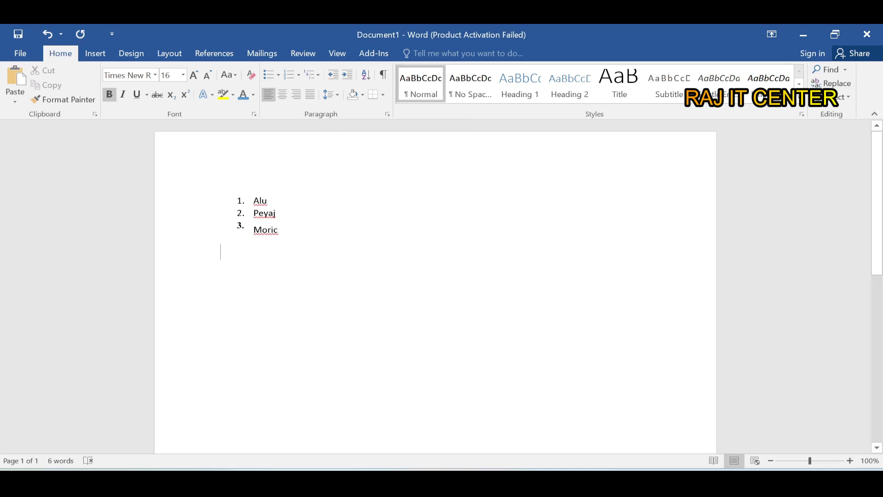
- Decrease the numbered list's indent by one level and increase it by seven levels
left_click(254, 201)
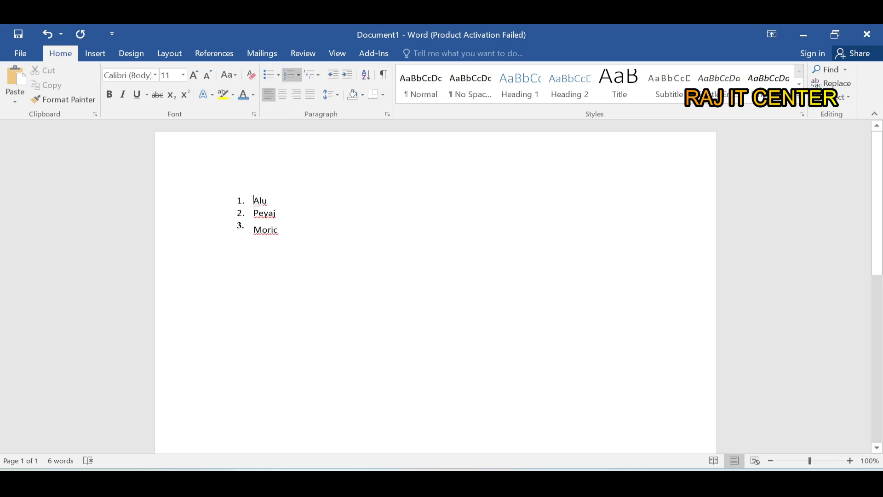
left_click(330, 77)
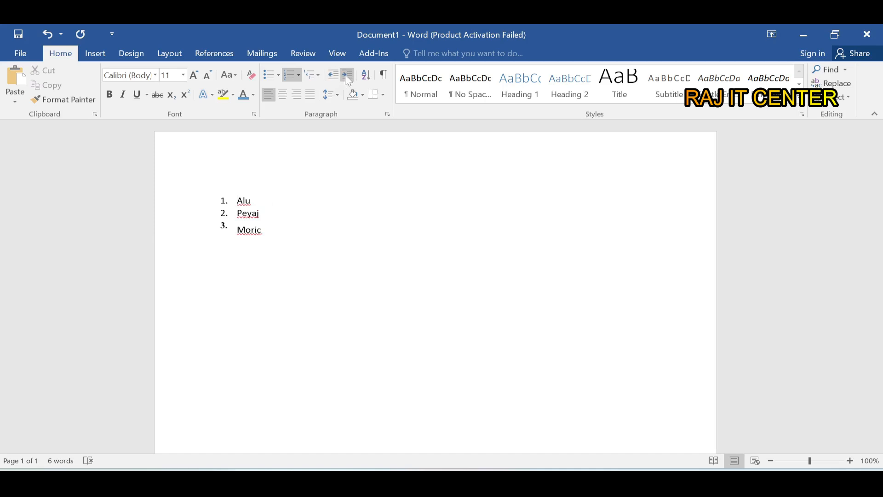
left_click(347, 76)
left_click(347, 76)
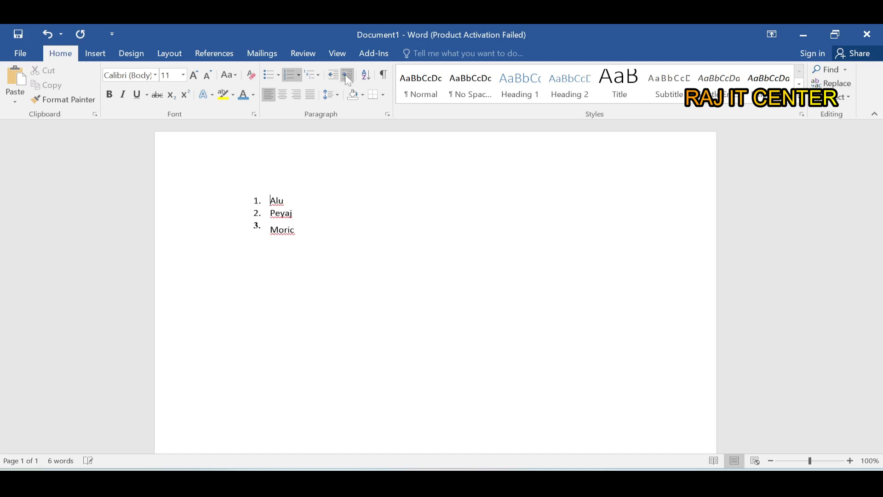
left_click(348, 76)
left_click(347, 75)
left_click(347, 76)
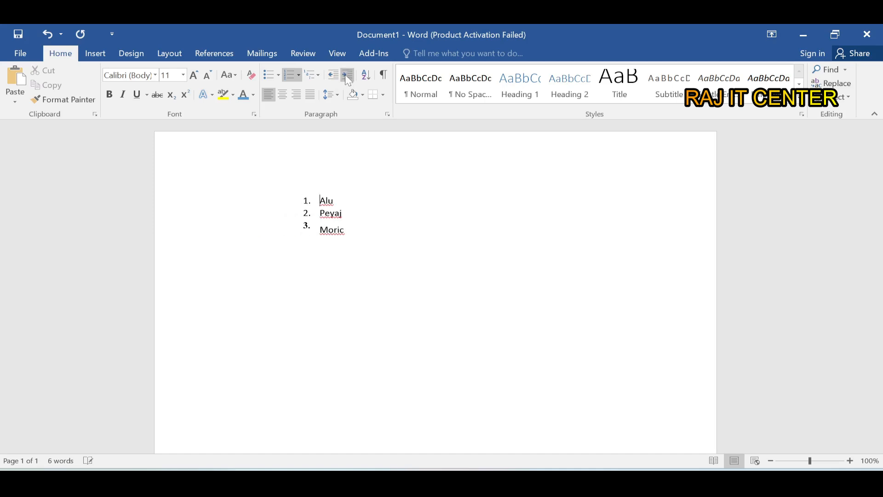
left_click(347, 76)
left_click(348, 77)
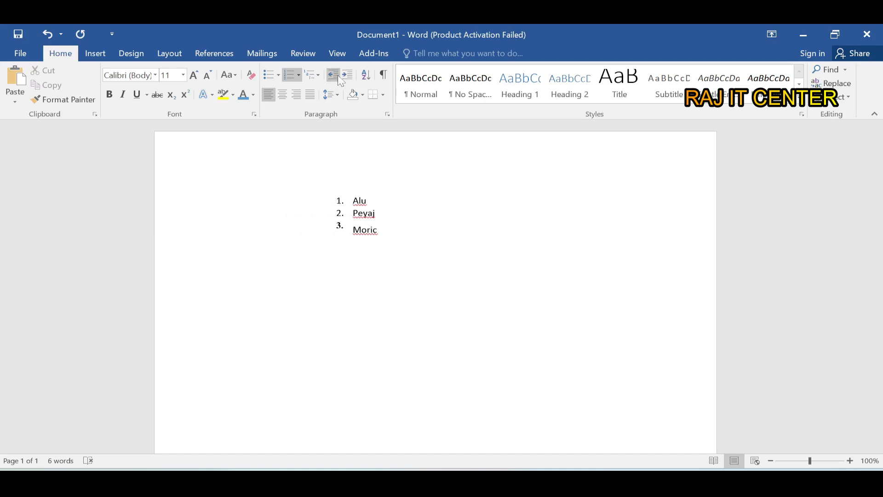
- Decrease the numbered list's indent and replace the whole list with the single line "This is my home"
left_click(336, 78)
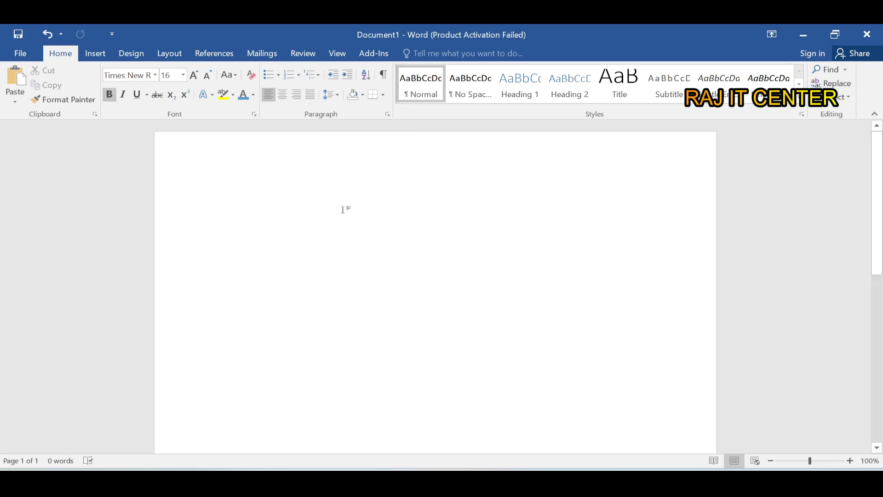
type("this m")
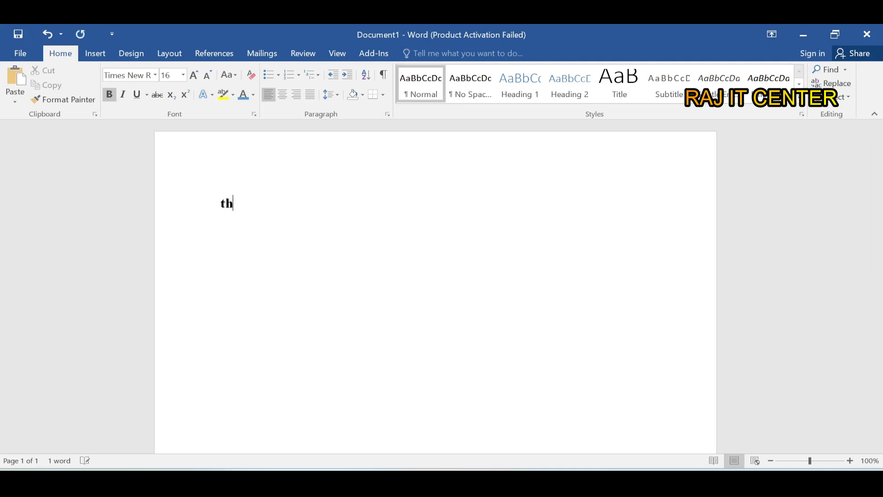
key("BackSpace")
type("is my home")
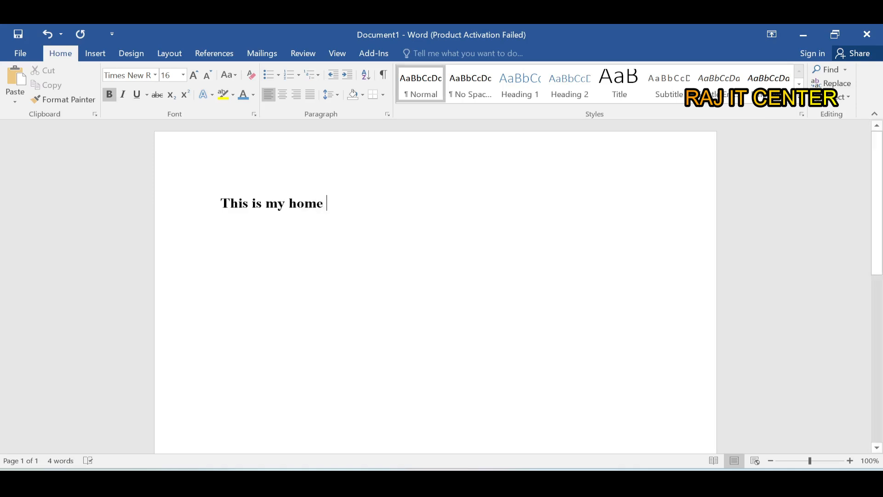
- Center the line "This is my home", align it right, and finally justify it
left_click_drag(327, 204, 198, 207)
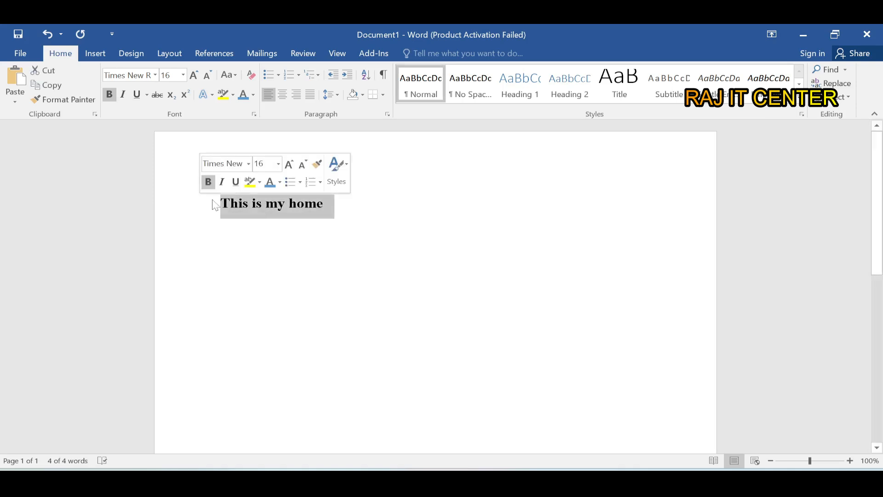
left_click(286, 95)
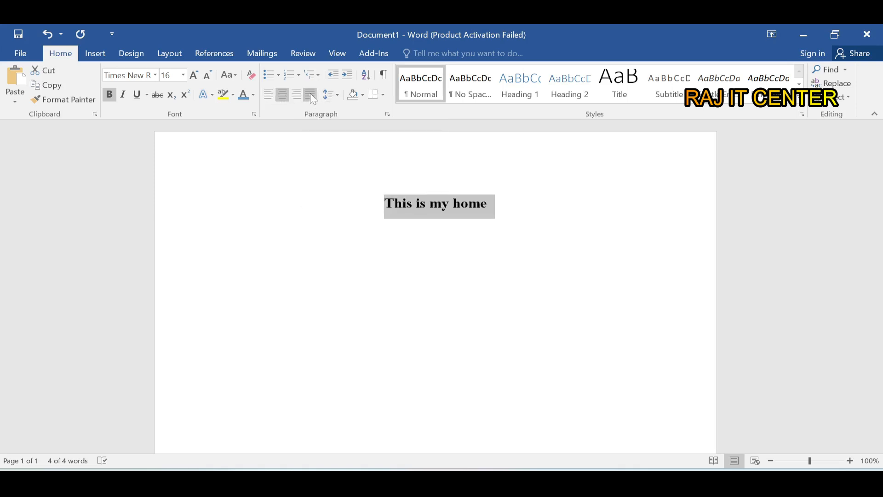
left_click(307, 98)
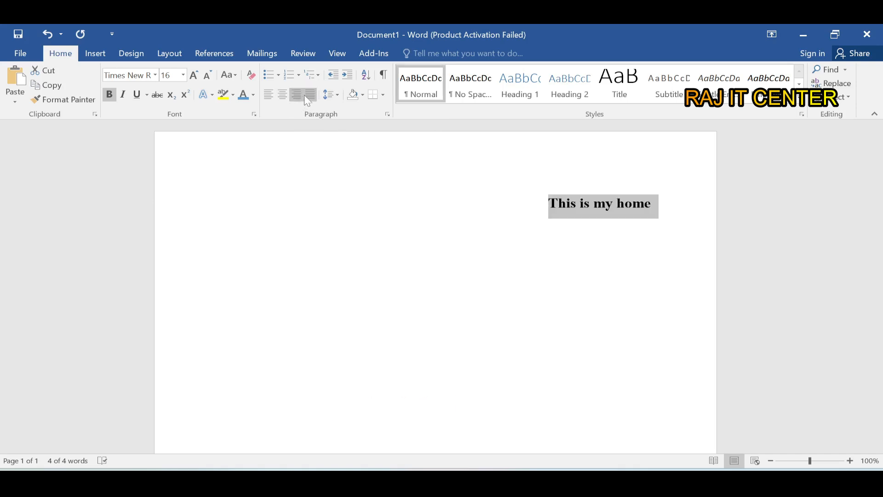
left_click(310, 94)
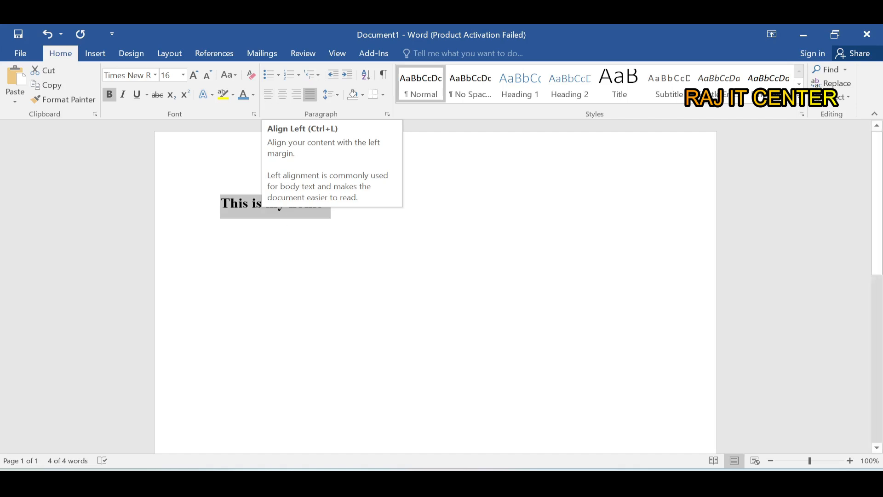
left_click(269, 95)
key("Down")
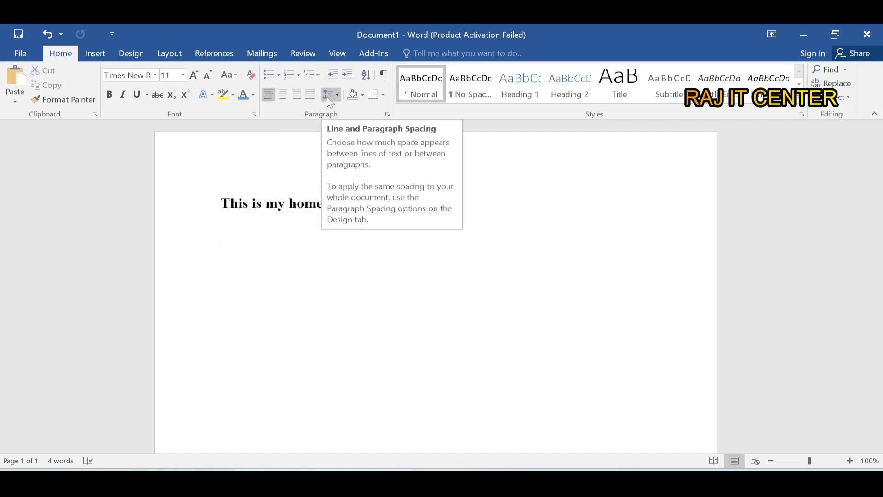
- Split the sentence into three separate lines reading "This", "is my" and "home"
left_click(249, 203)
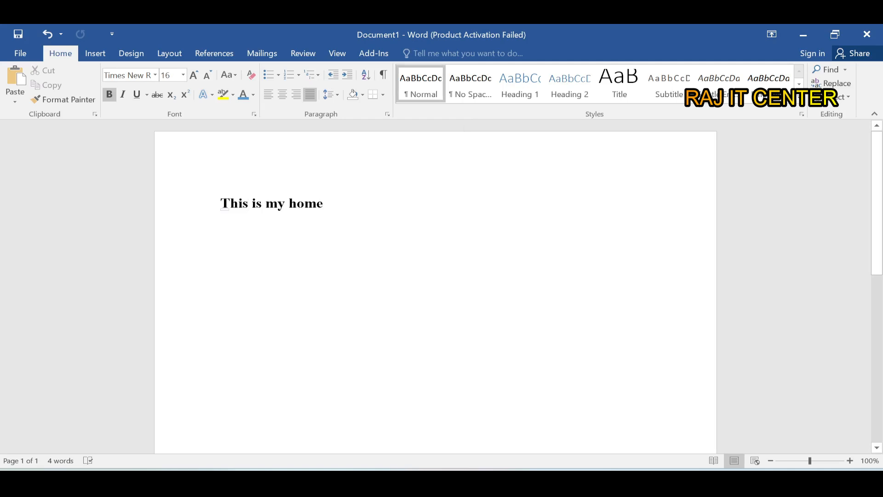
key("Return")
left_click(257, 228)
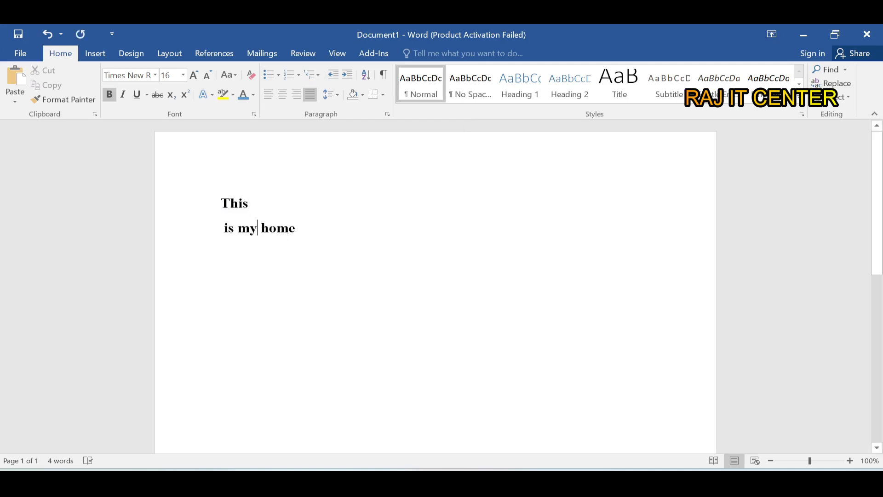
key("Return")
- Set the line spacing of the three lines "This", "is my" and "home" to 1.0
left_click_drag(262, 257, 217, 206)
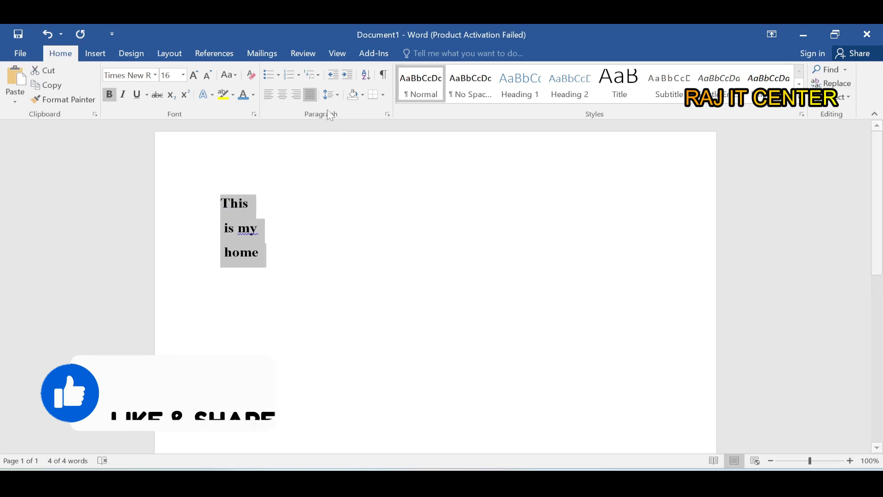
left_click(327, 92)
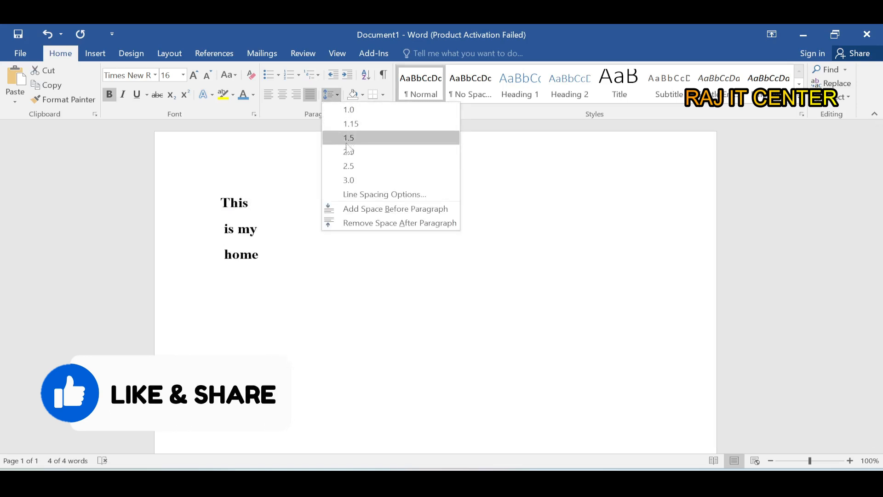
left_click(348, 110)
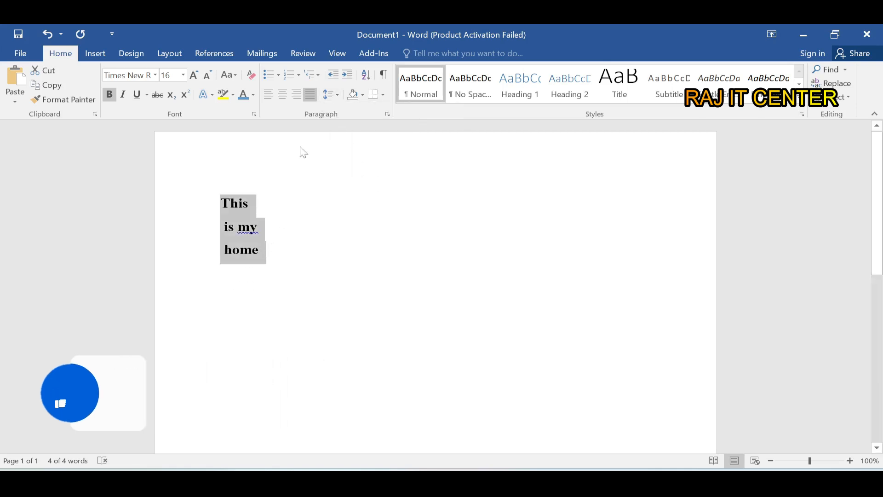
- Apply blue theme-color shading to the first line, "This"
left_click(361, 94)
left_click(256, 206)
left_click(255, 206)
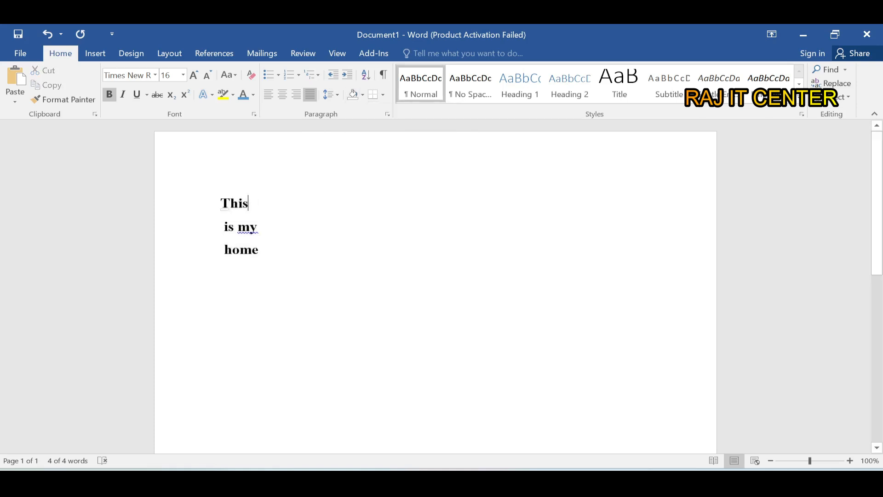
left_click_drag(256, 205, 220, 206)
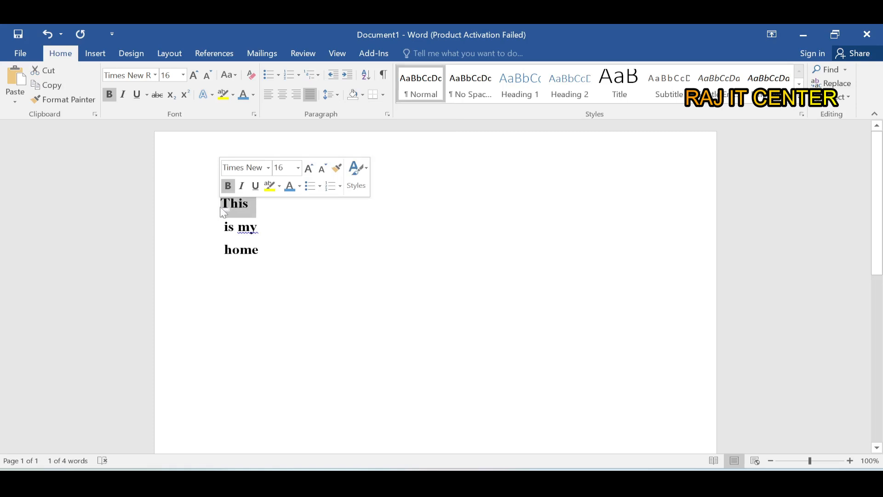
left_click(364, 95)
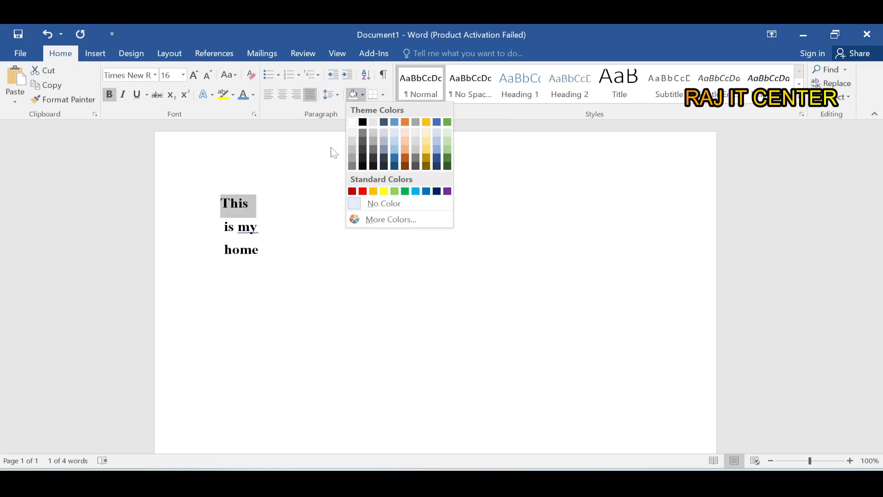
left_click(437, 122)
key("Left")
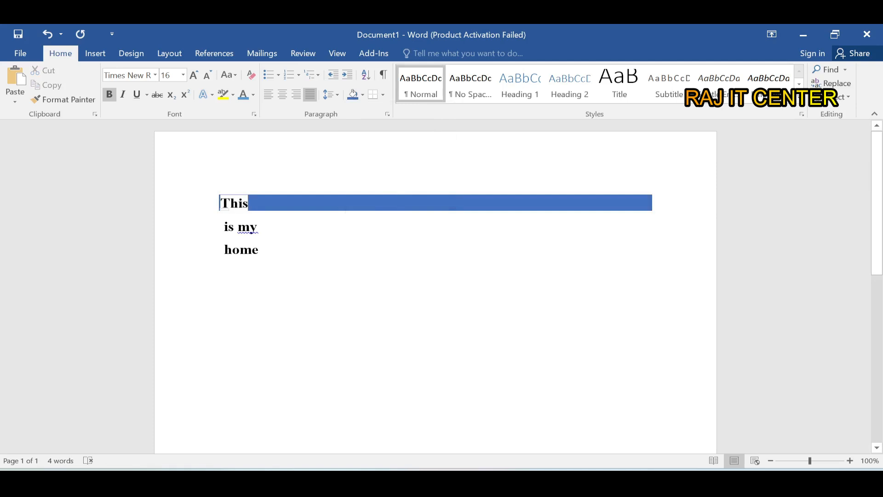
- Apply the same blue shading to the second line, "is my"
left_click(197, 227)
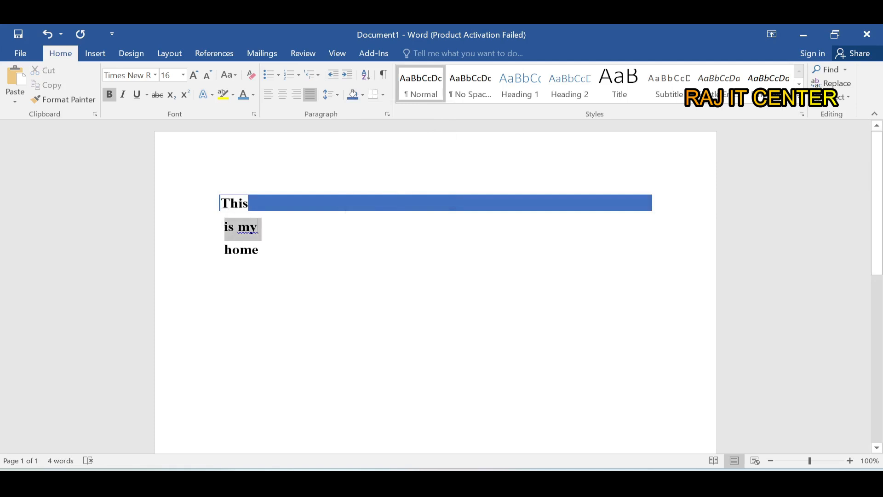
left_click(353, 98)
left_click(302, 252)
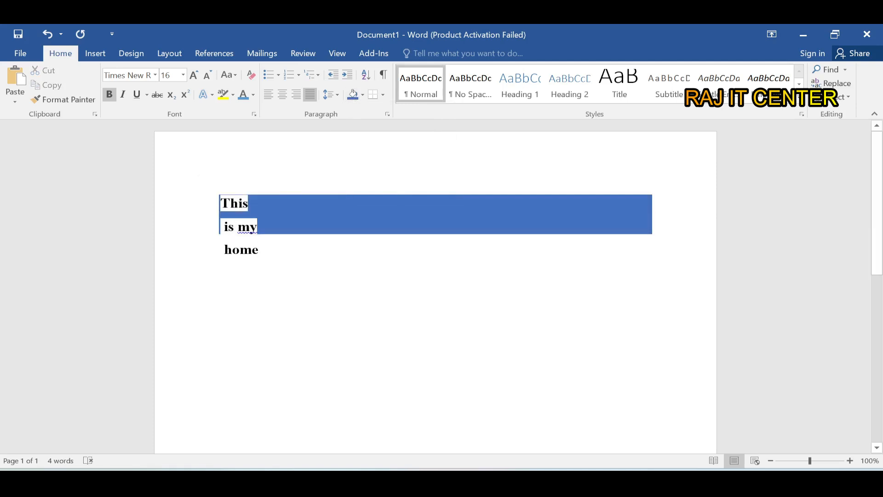
left_click_drag(206, 227, 207, 205)
- Write "JOm" on a new line below "home" and shade that line with the same blue
left_click(330, 289)
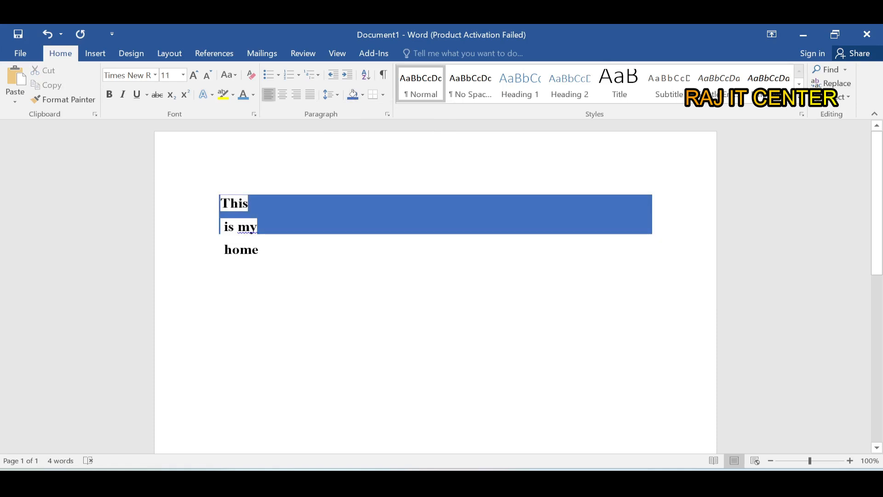
type("JO")
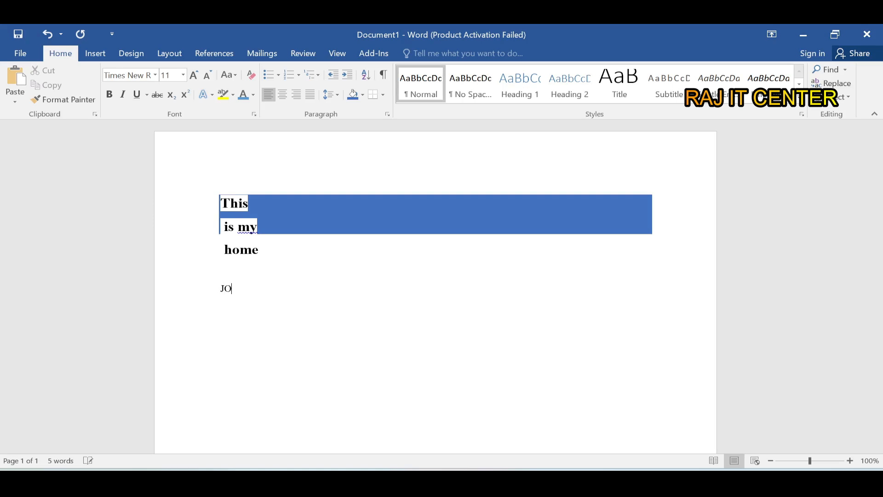
type("m")
left_click_drag(244, 292, 220, 293)
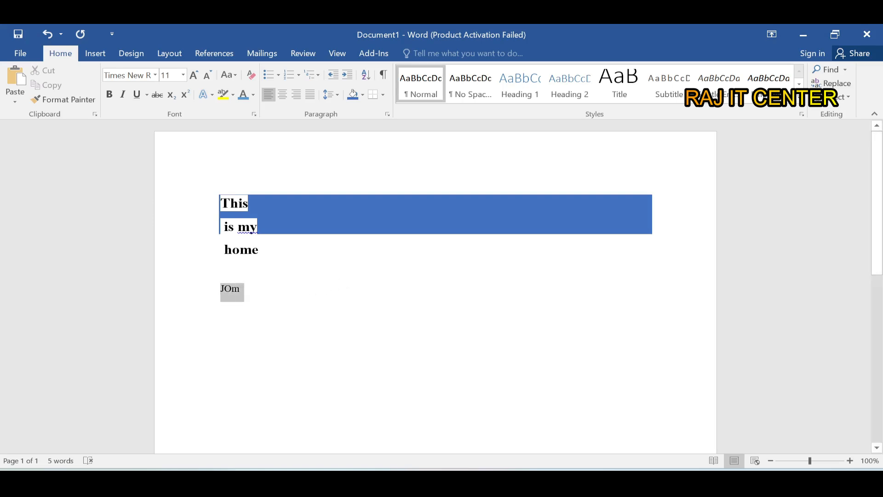
left_click(352, 94)
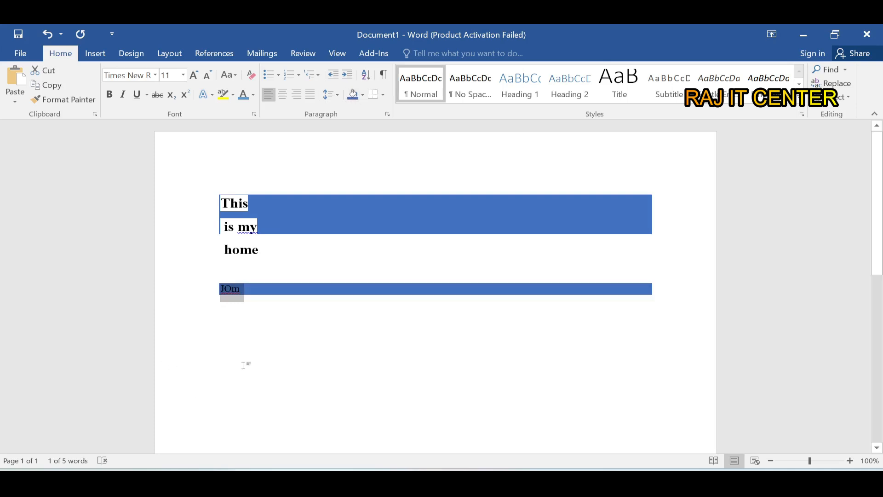
left_click(239, 334)
- Delete the text of the three lines above "JOm" and enter "My home in dhaka" in the empty area below it
left_click_drag(259, 248, 189, 199)
key("Delete")
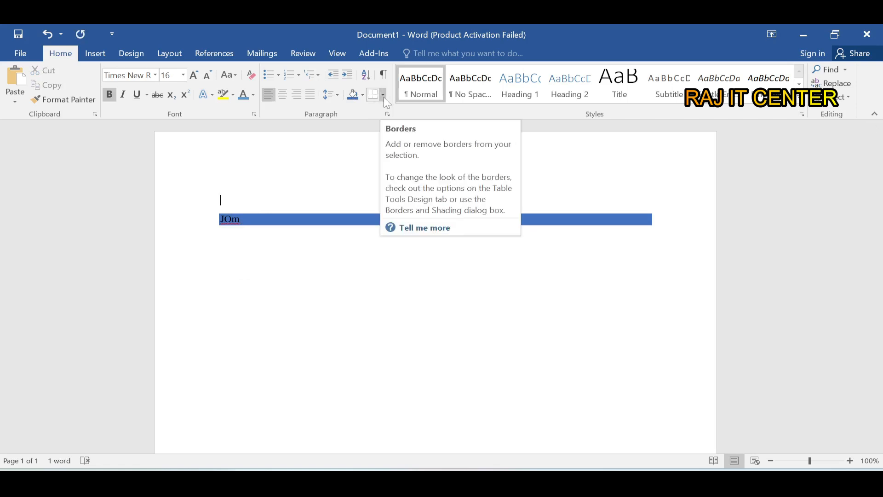
left_click(323, 271)
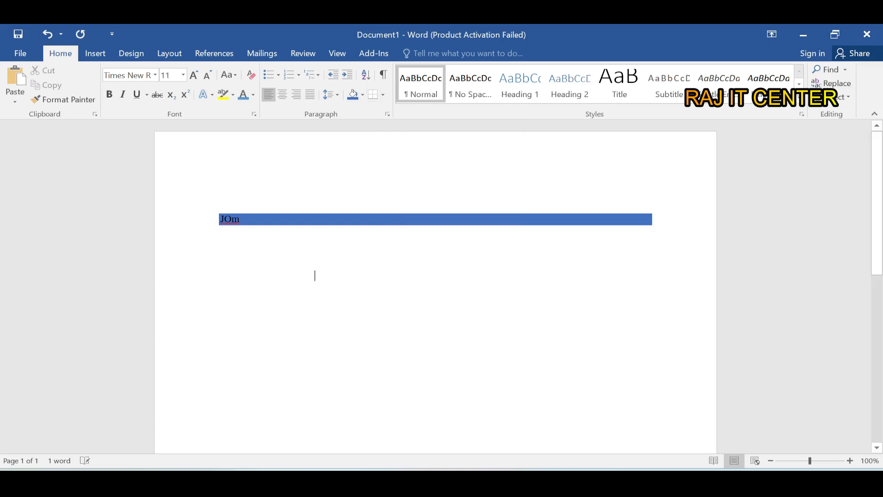
type("My ho")
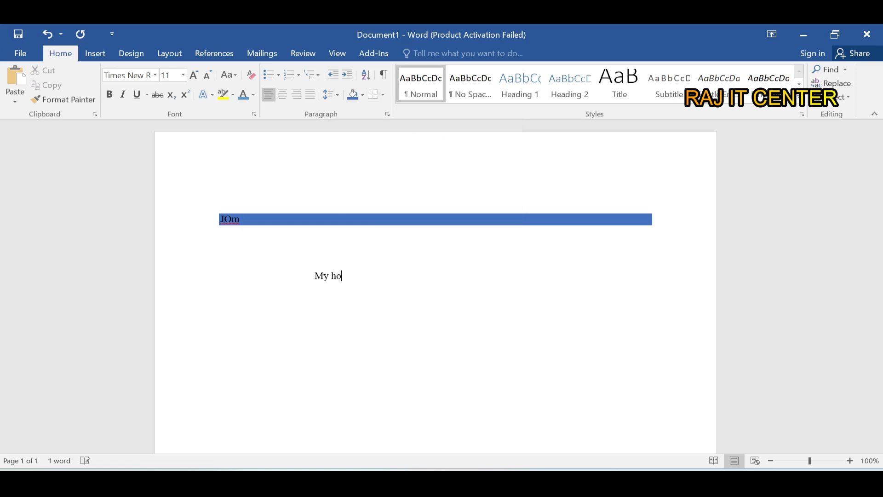
type("me in dhaka")
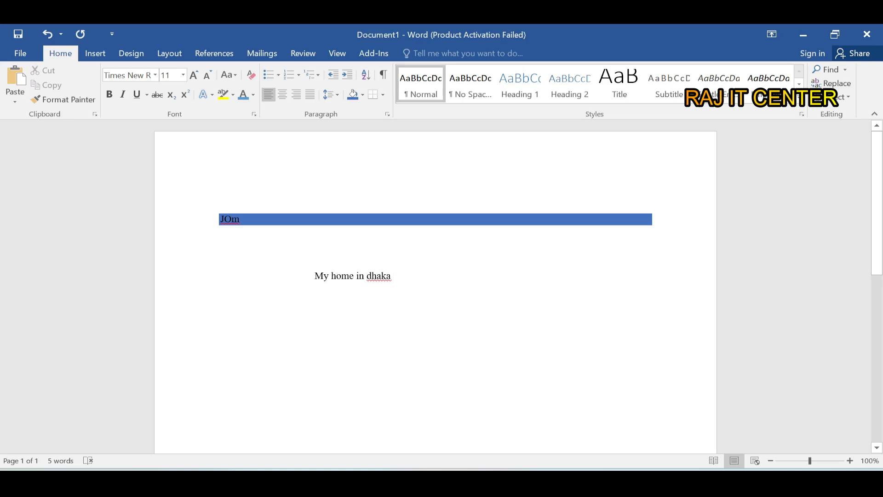
- Add bottom, top, left and right borders to the "My home in dhaka" paragraph
left_click(382, 95)
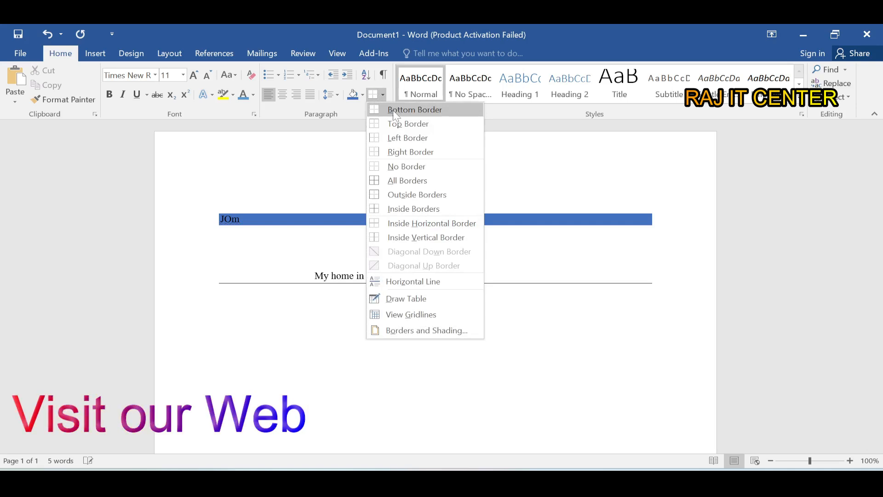
left_click(392, 110)
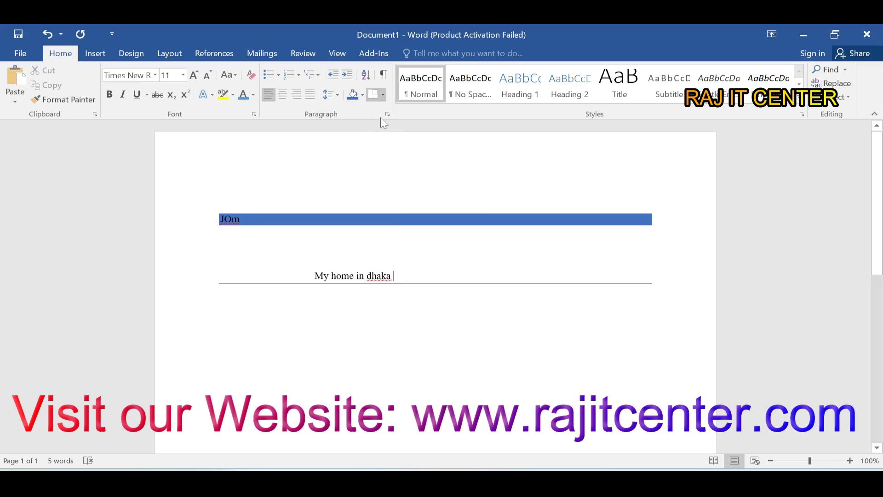
left_click(384, 94)
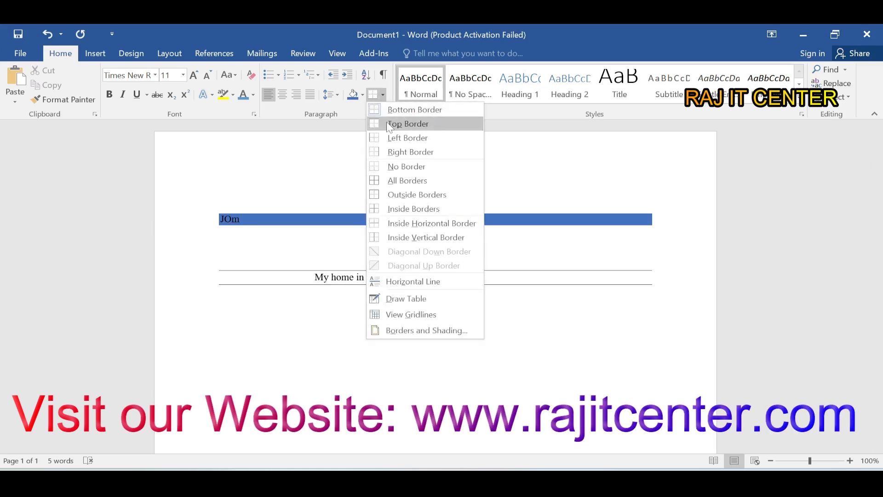
left_click(386, 123)
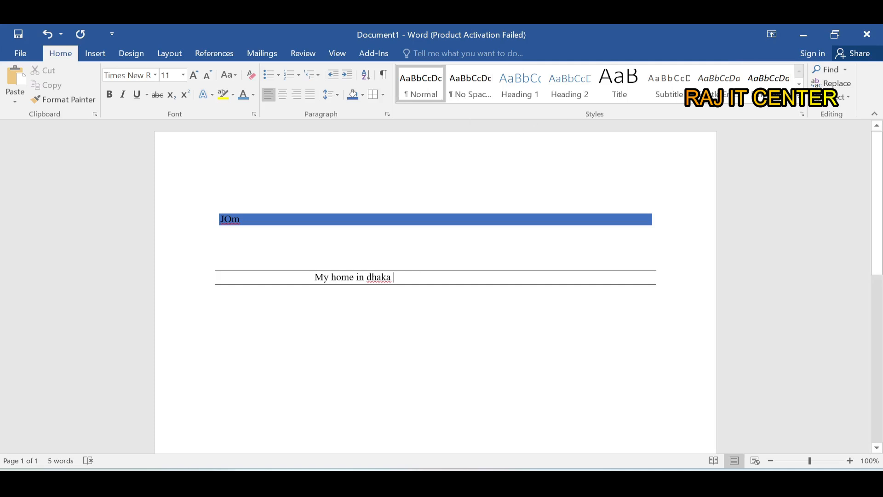
- Open Advanced Find with the "My home in dhaka" text selected and search it for "My"
left_click_drag(393, 277, 315, 277)
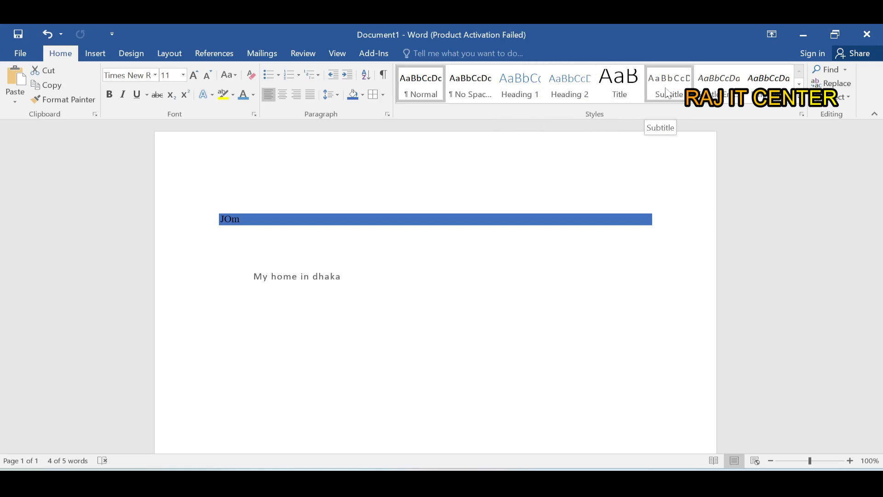
left_click(844, 70)
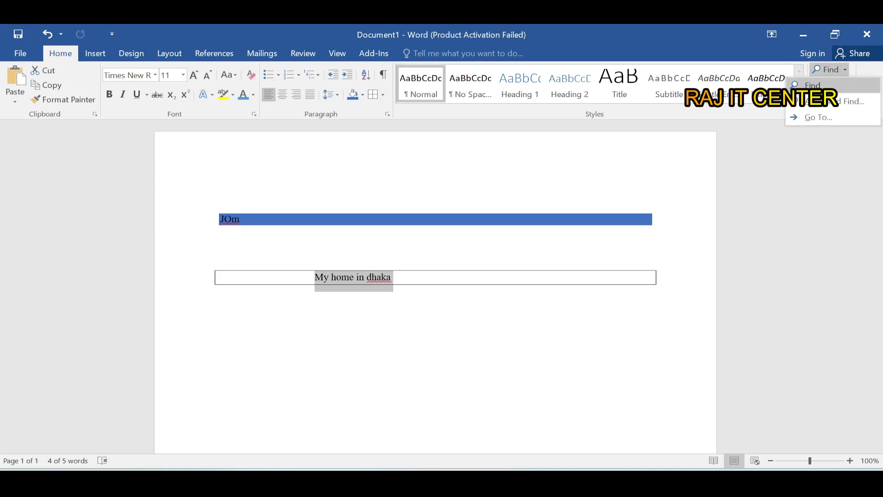
left_click(832, 101)
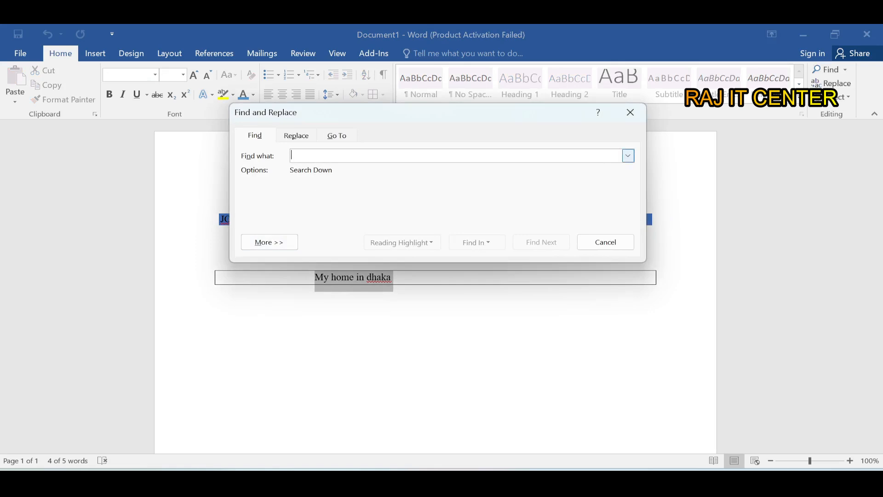
type("My")
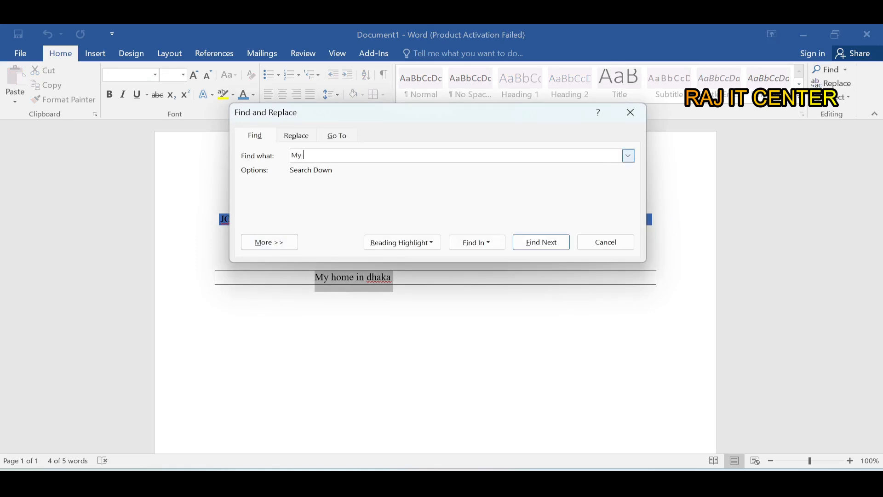
key("Return")
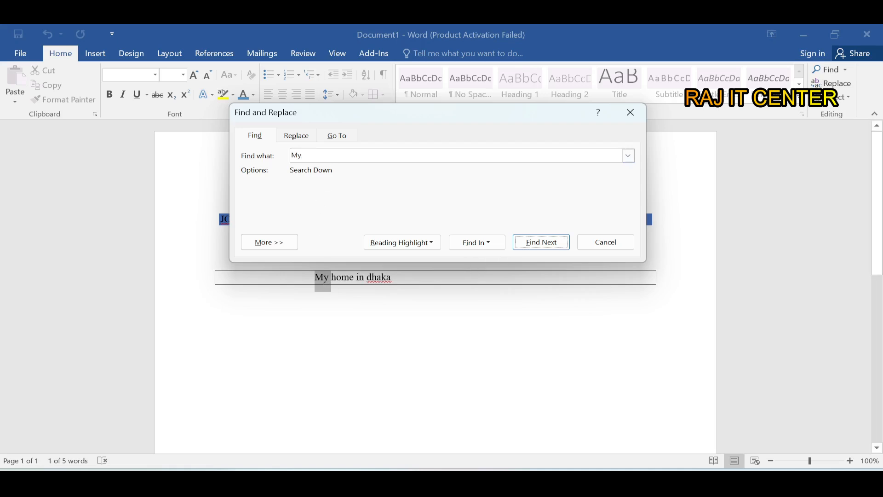
- Search for the word "dhaka" instead
left_click(323, 156)
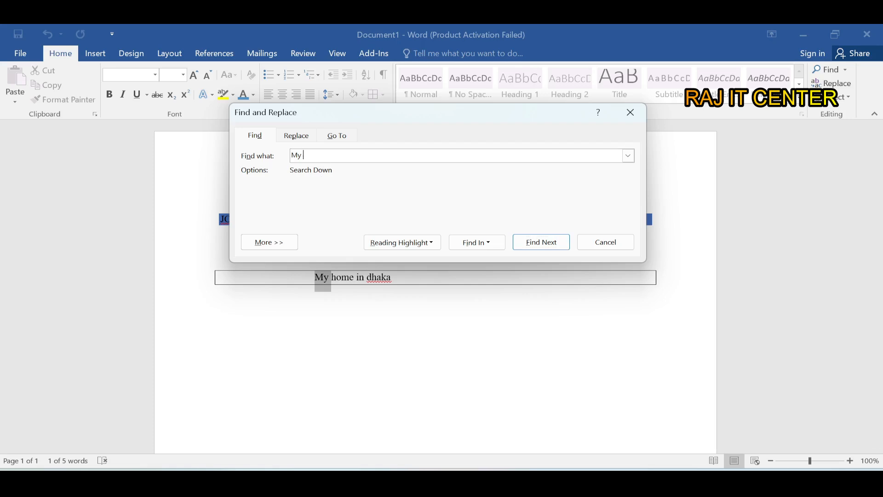
key("BackSpace")
key("BackSpace")
key("BackSpace")
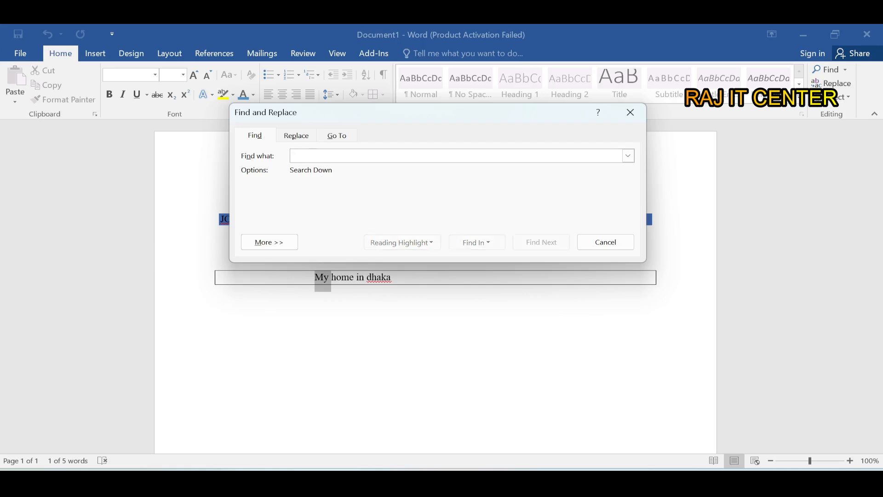
type("dhak")
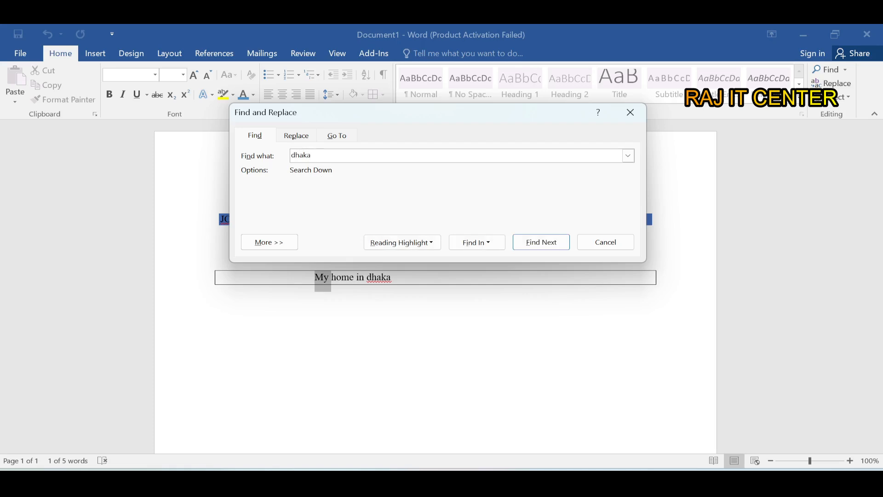
type("a")
key("Return")
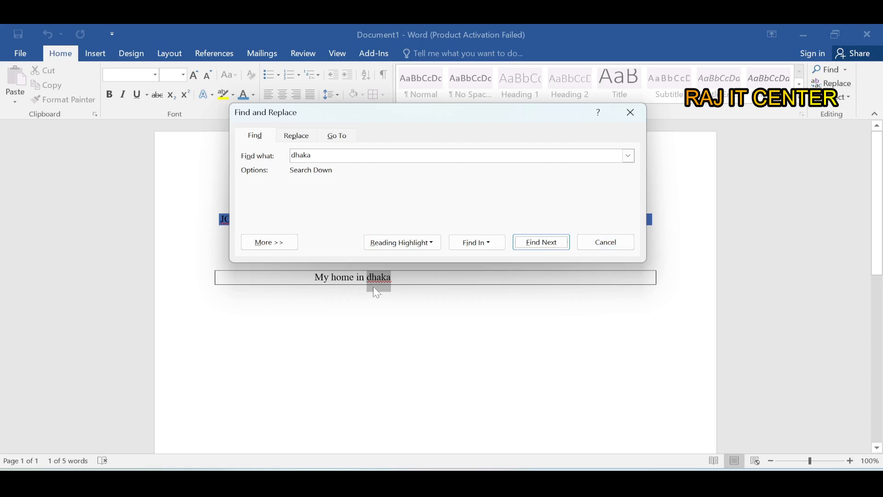
- Replace "dhaka" with "Rajshahi" in the bordered paragraph, then close the Find and Replace dialog and the Navigation pane
left_click(289, 138)
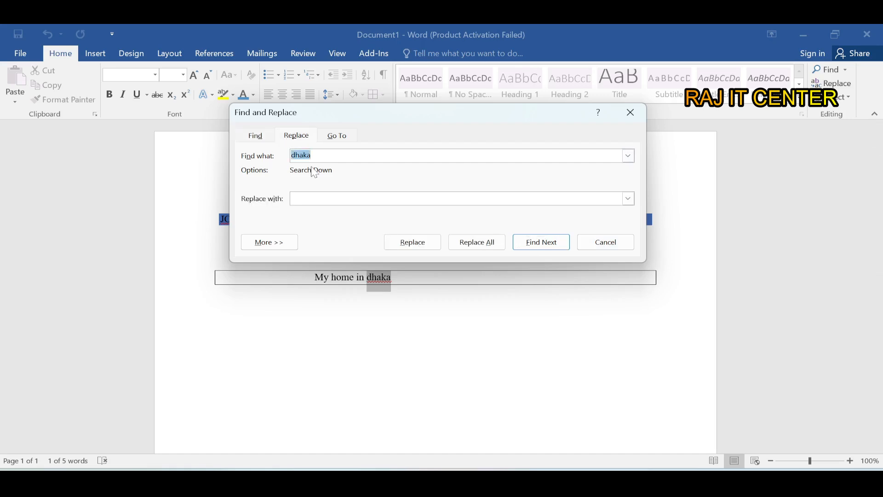
left_click(310, 197)
type("RA")
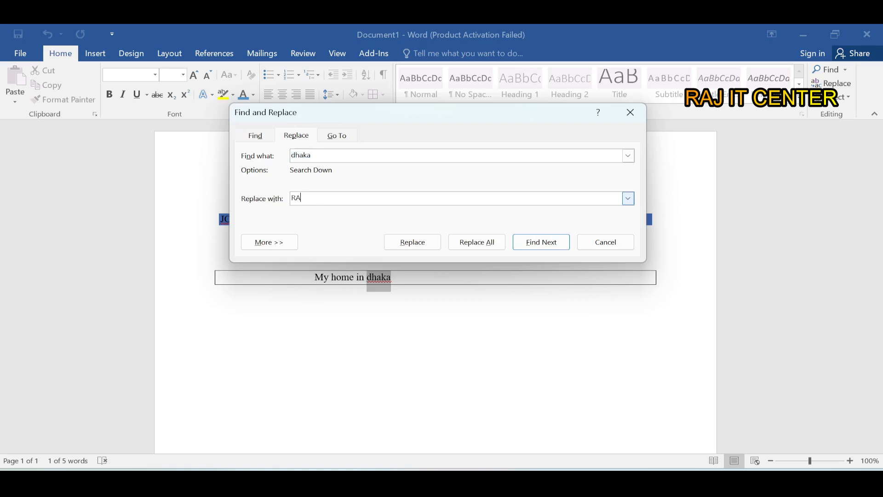
key("BackSpace")
type("ajshahi")
key("Return")
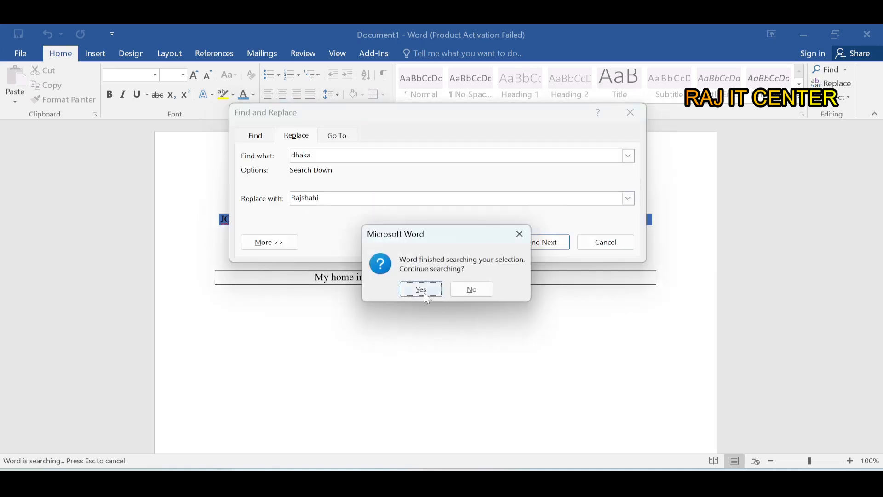
left_click(423, 292)
left_click(424, 292)
left_click(441, 295)
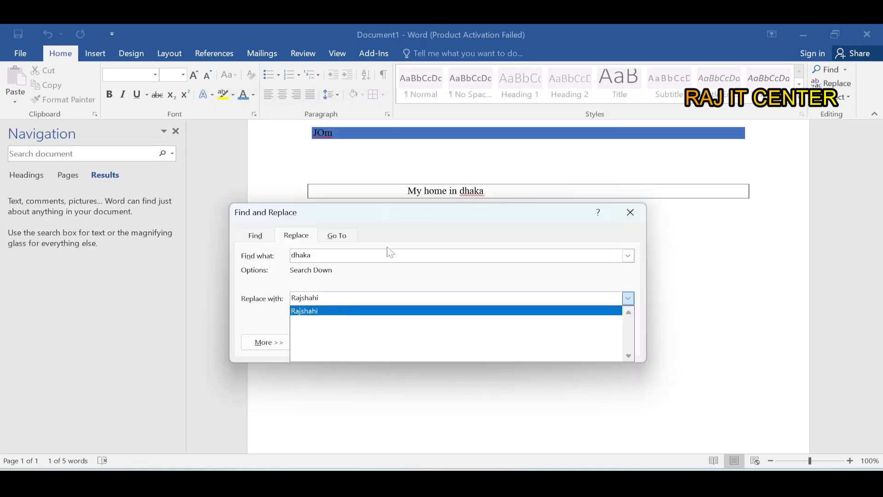
left_click(379, 283)
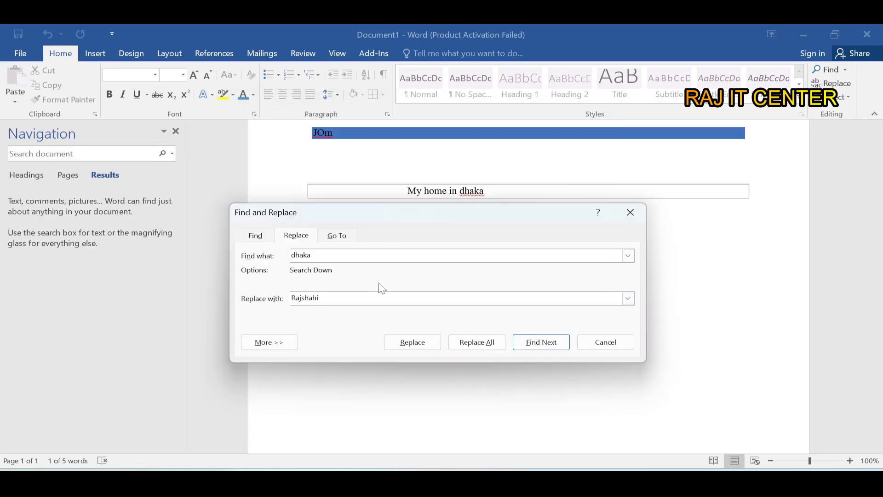
left_click(409, 345)
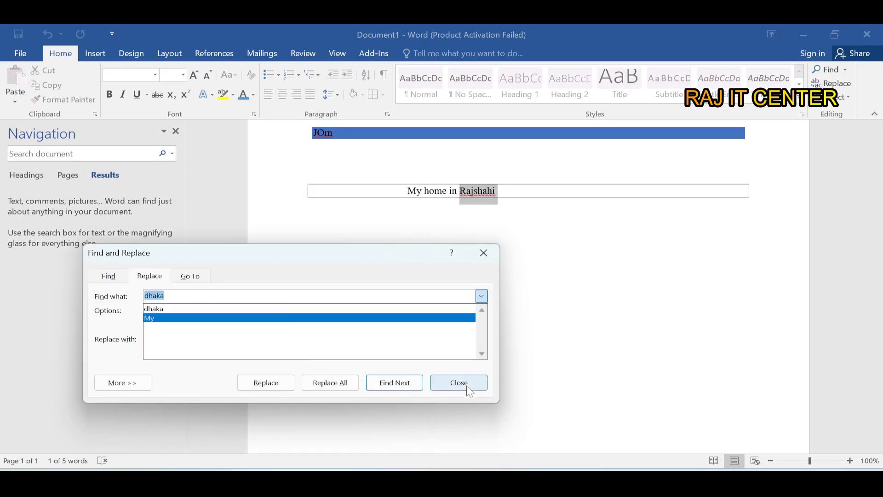
left_click(469, 390)
left_click(469, 391)
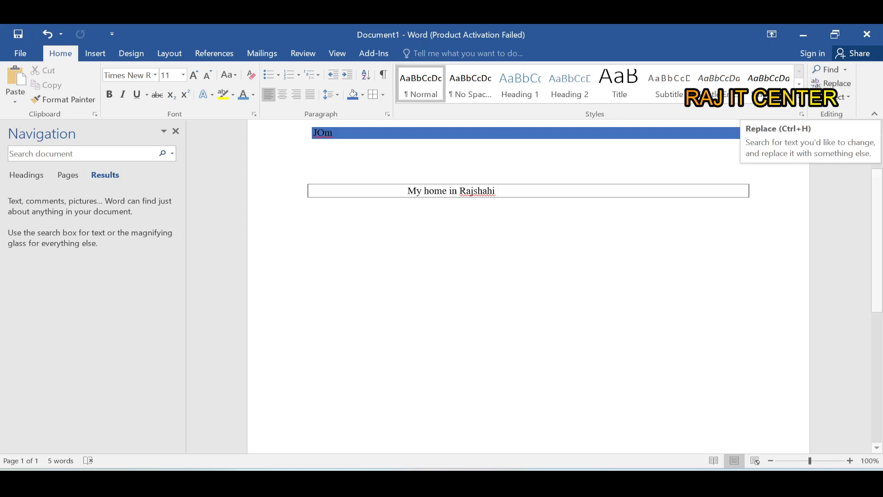
left_click(175, 132)
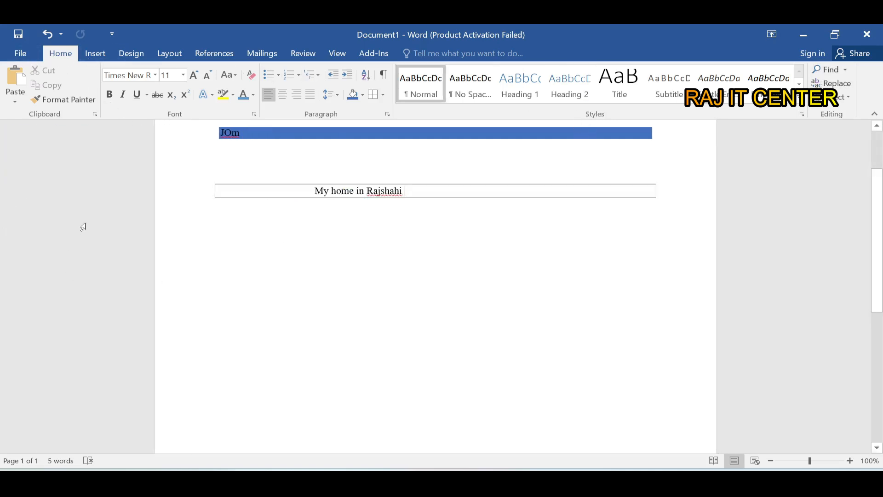
scroll(179, 188, "up", 2)
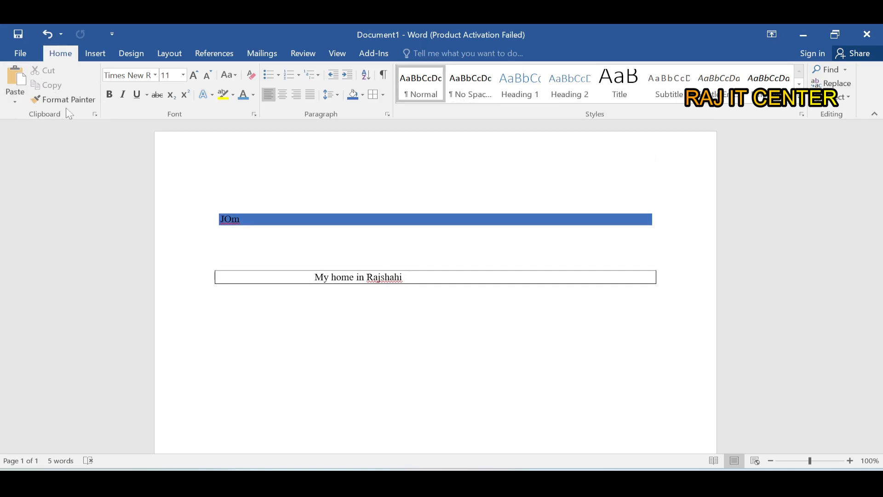
- Cut "Rajshahi" from the bordered paragraph and paste it into the empty area below
left_click_drag(405, 279, 362, 279)
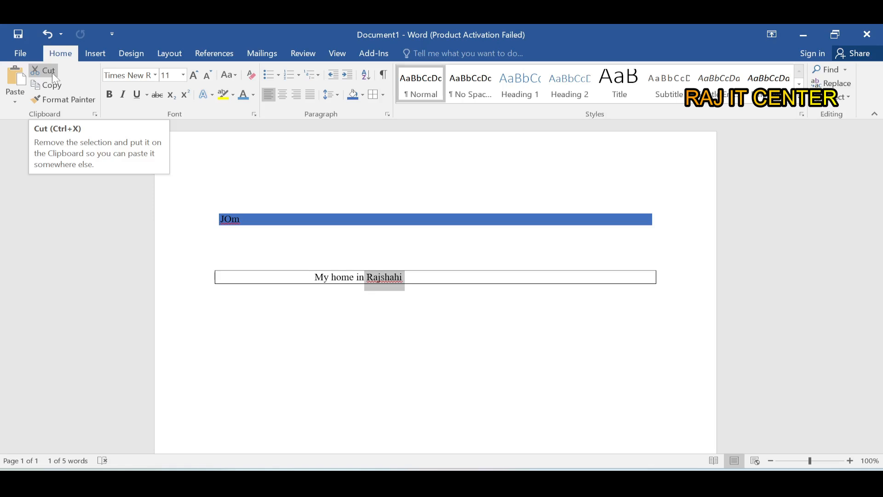
left_click(51, 73)
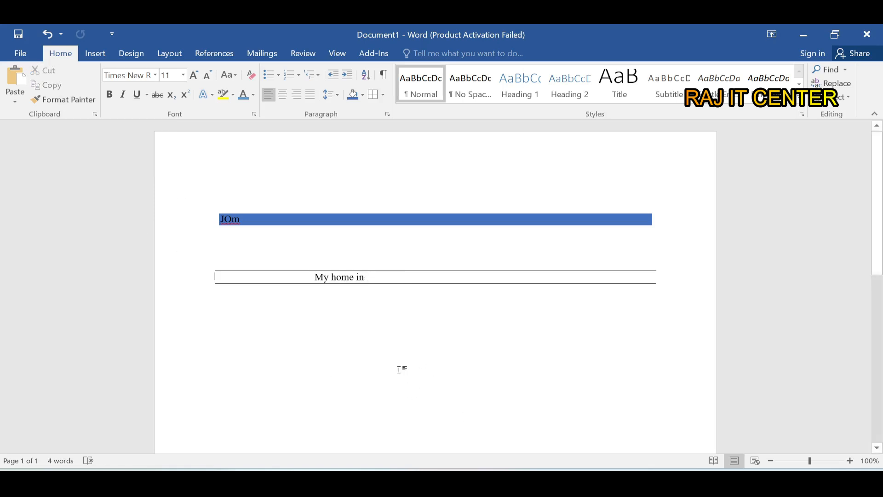
double_click(394, 353)
key("ctrl+v")
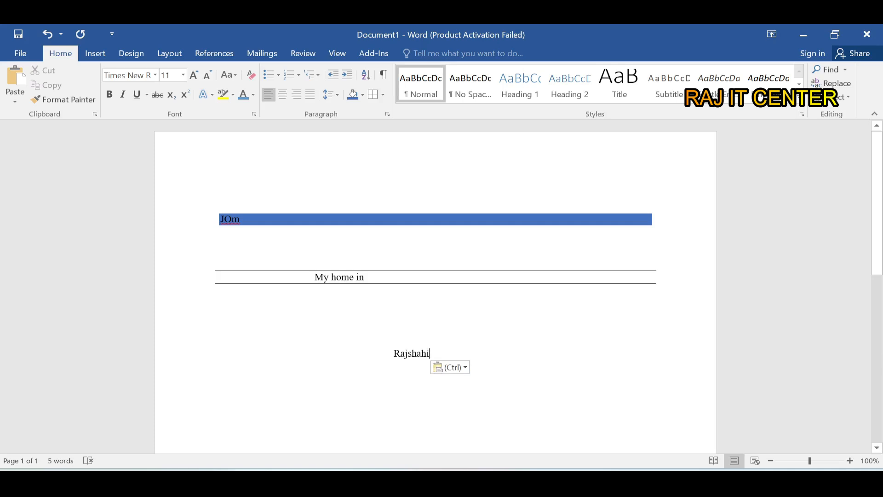
- Copy the pasted word "Rajshahi" to the clipboard and deselect it
left_click_drag(430, 354, 393, 354)
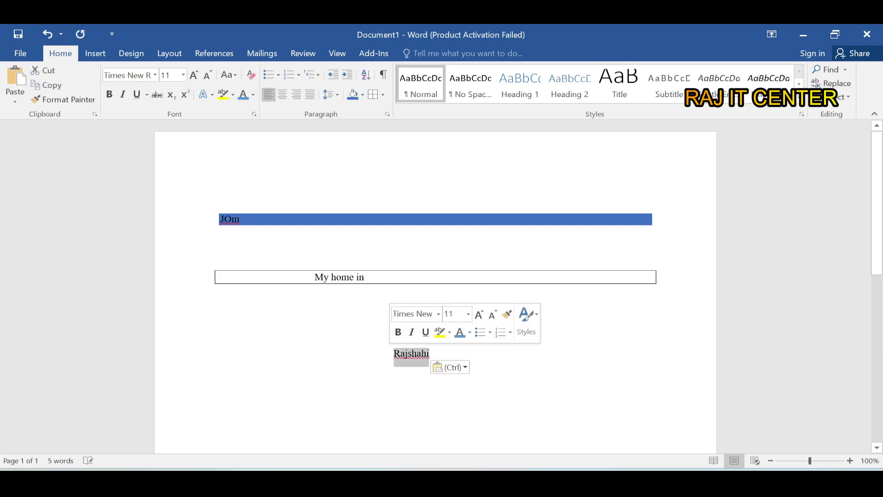
left_click(61, 82)
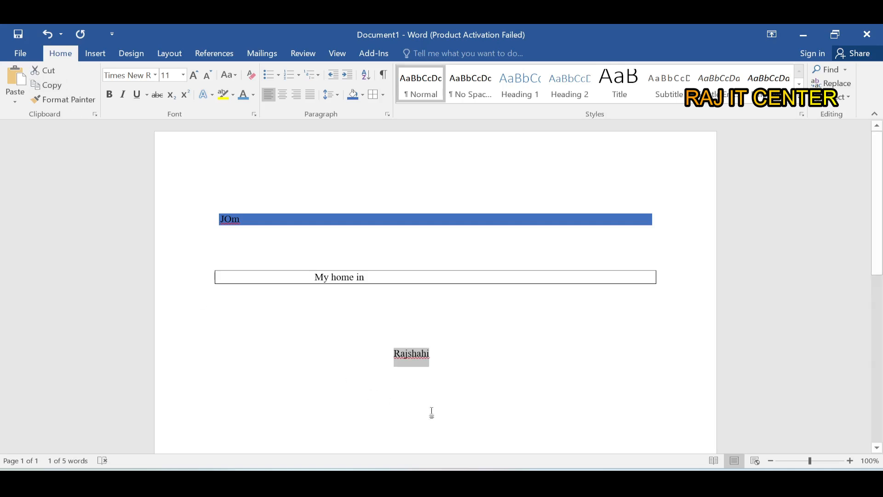
key("Right")
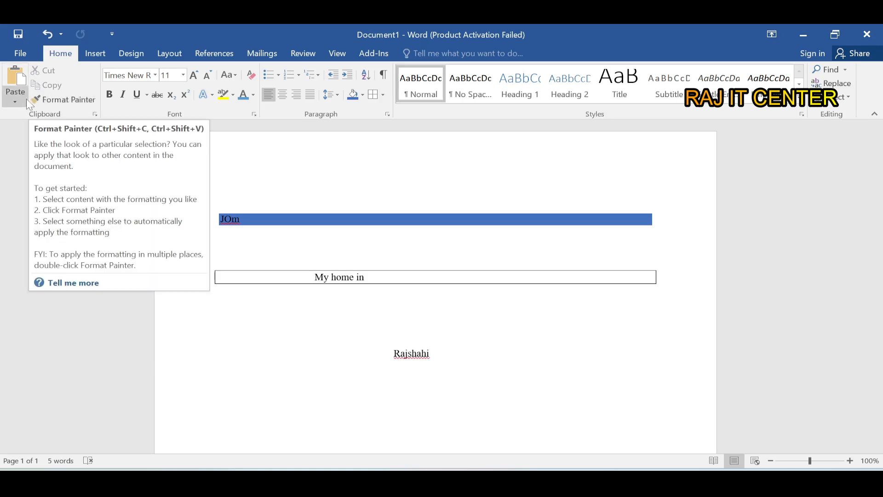
left_click(53, 102)
left_click(297, 207)
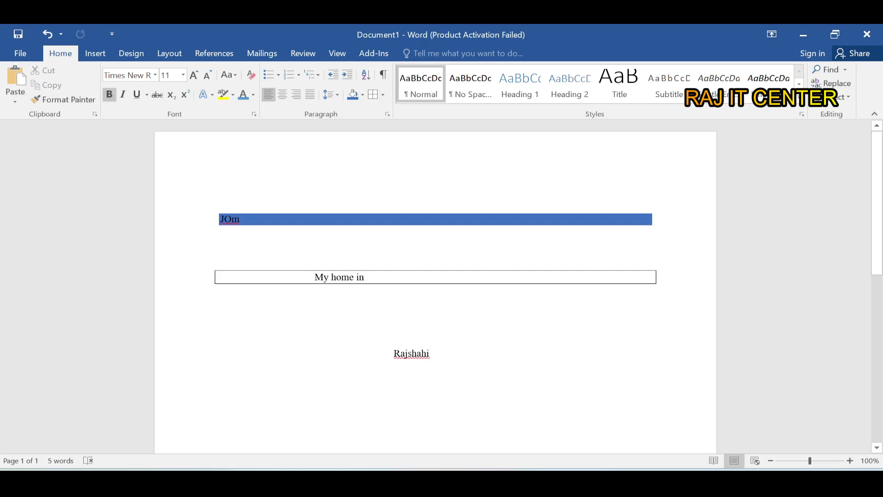
key("ctrl+z")
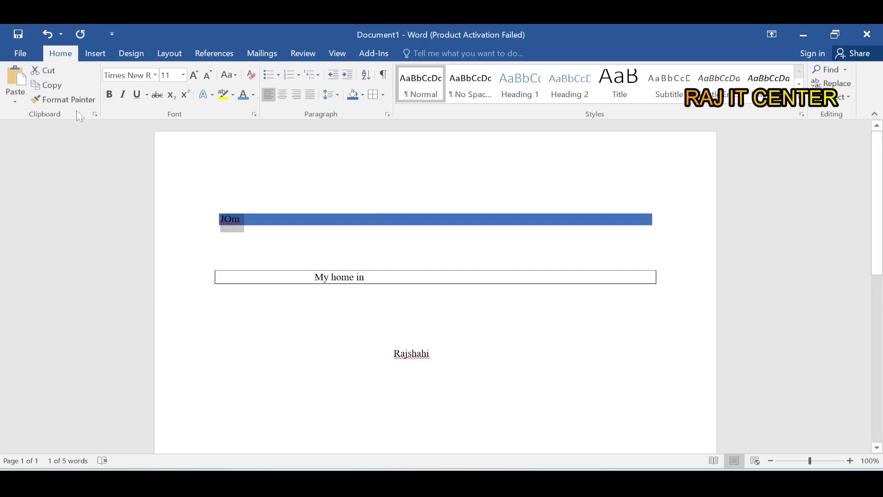
- Copy the formatting of the shaded "JOm" line onto the "Rajshahi" line and the empty line above it with Format Painter
left_click(72, 102)
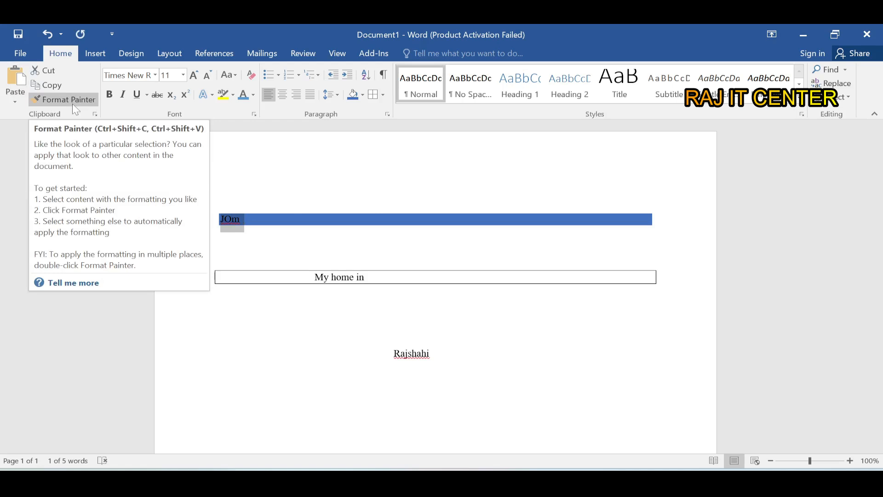
left_click(72, 103)
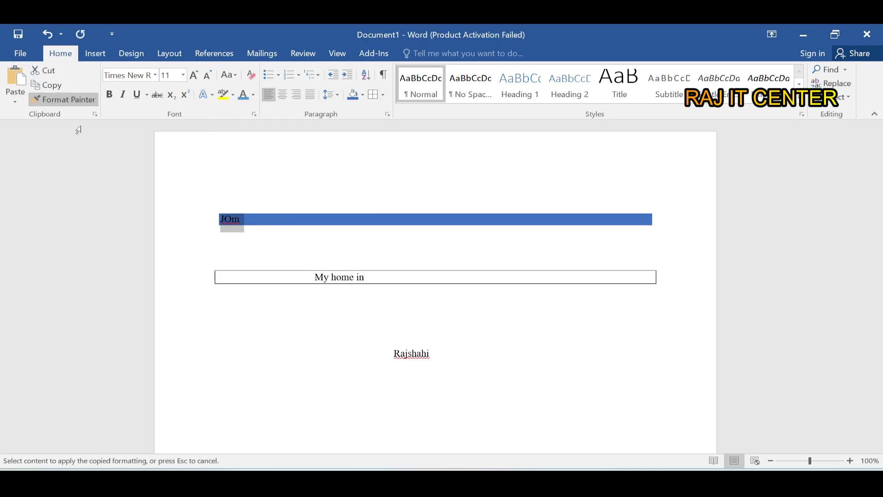
left_click_drag(371, 344, 432, 358)
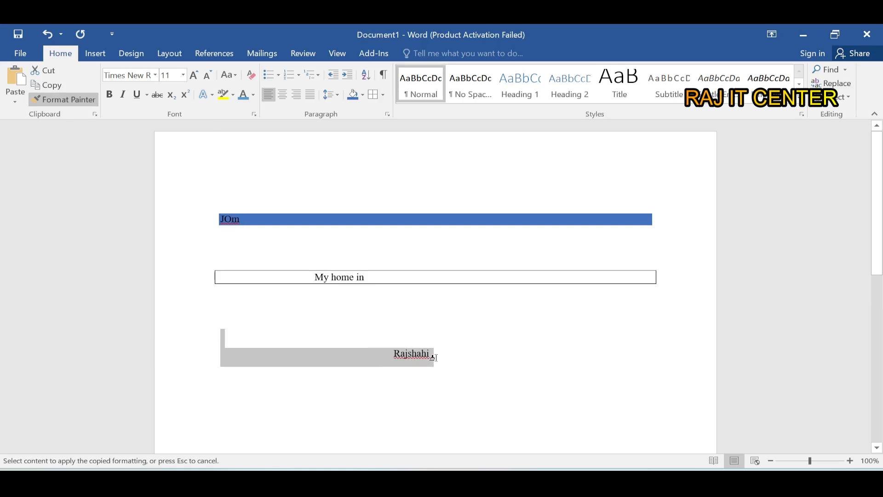
left_click_drag(433, 358, 432, 357)
left_click(405, 386)
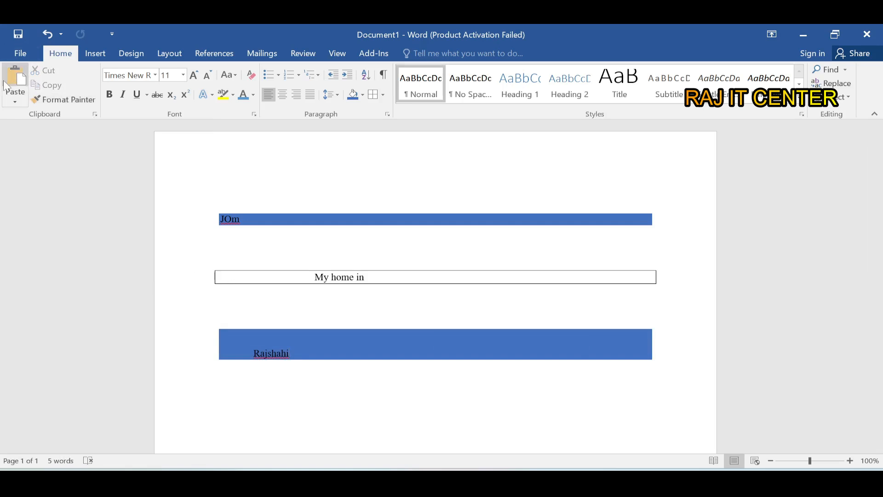
- Copy "My home in" from the bordered paragraph and paste it into the empty area below the shaded "Rajshahi" block
left_click_drag(367, 278, 315, 278)
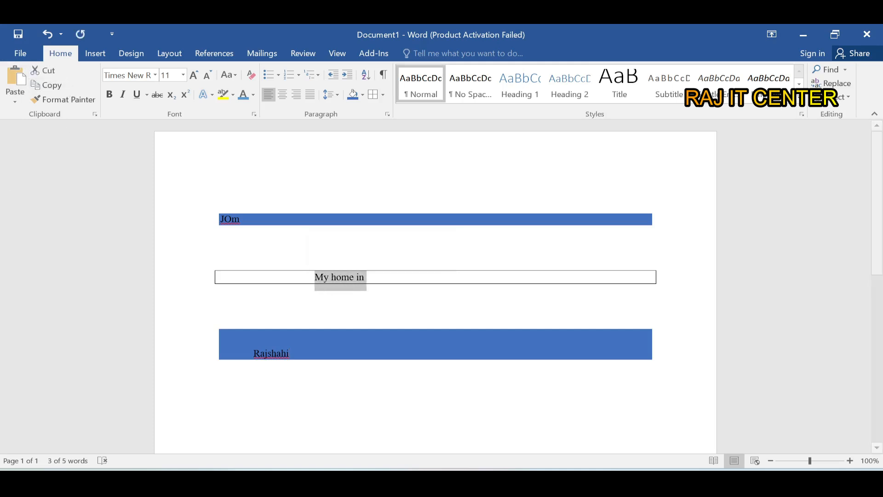
left_click(345, 410)
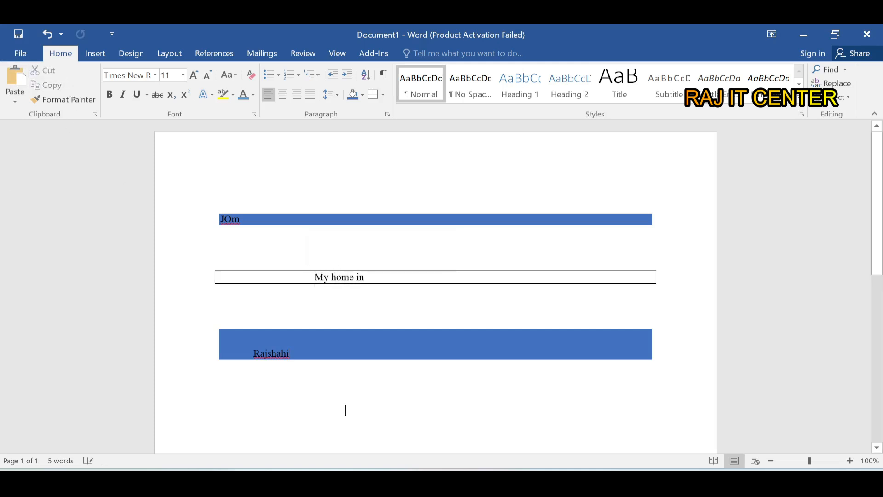
left_click(10, 83)
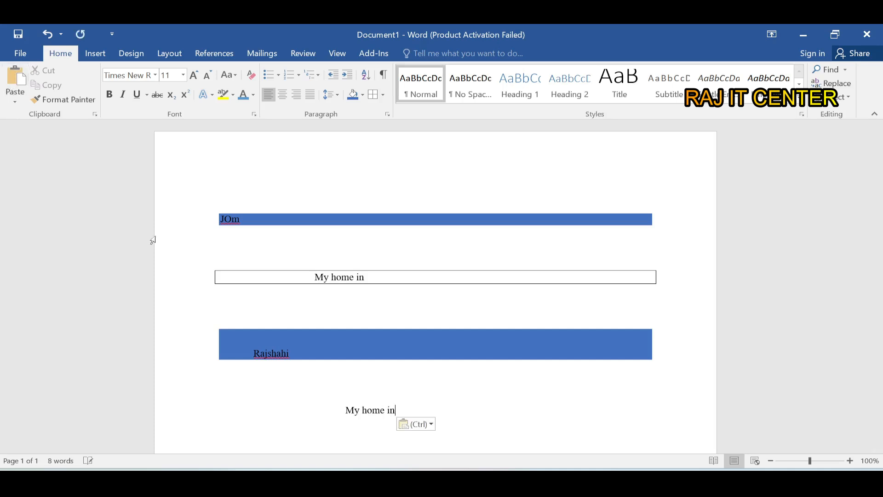